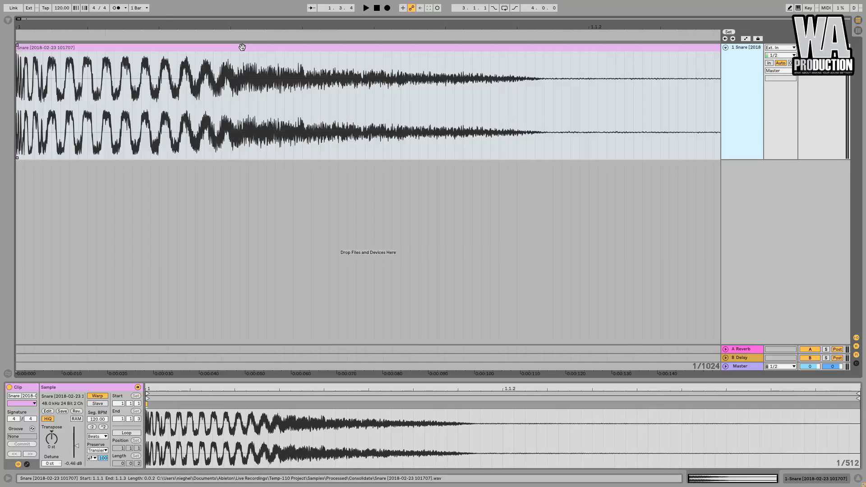
# Step: Examine the snare clip's waveform up close, from the fast opening cycles through the tonal body to the noise tail
pyautogui.moveTo(53, 21); pyautogui.dragTo(54, 25)
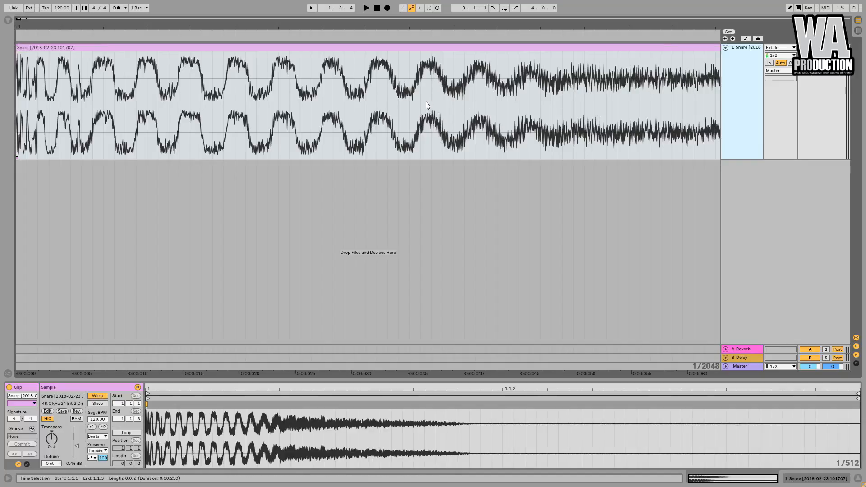
pyautogui.moveTo(496, 27); pyautogui.dragTo(497, 11)
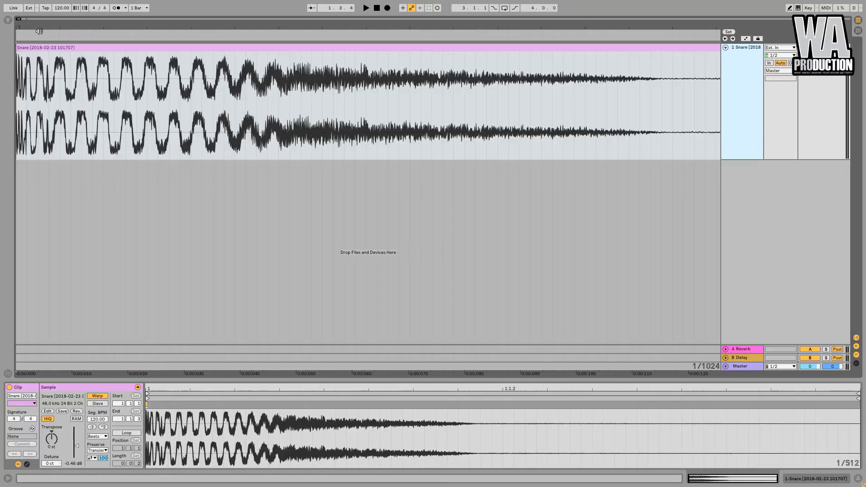
pyautogui.moveTo(32, 28); pyautogui.dragTo(90, 28)
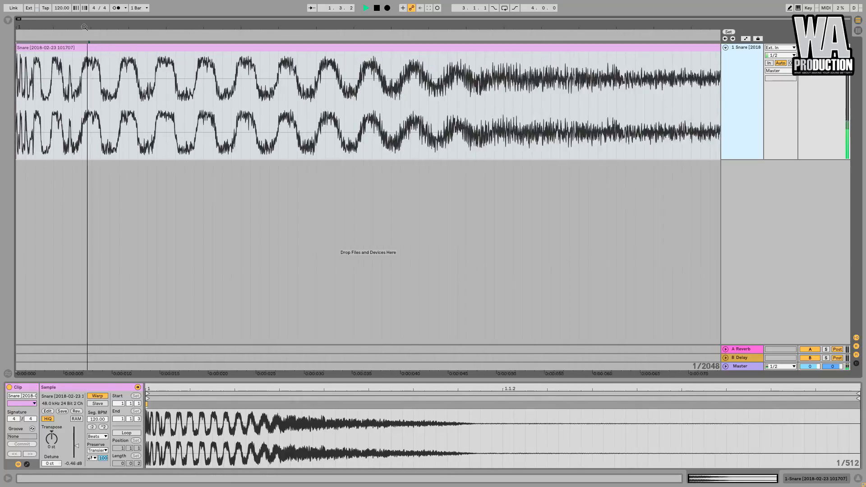
pyautogui.moveTo(88, 28); pyautogui.dragTo(87, 83)
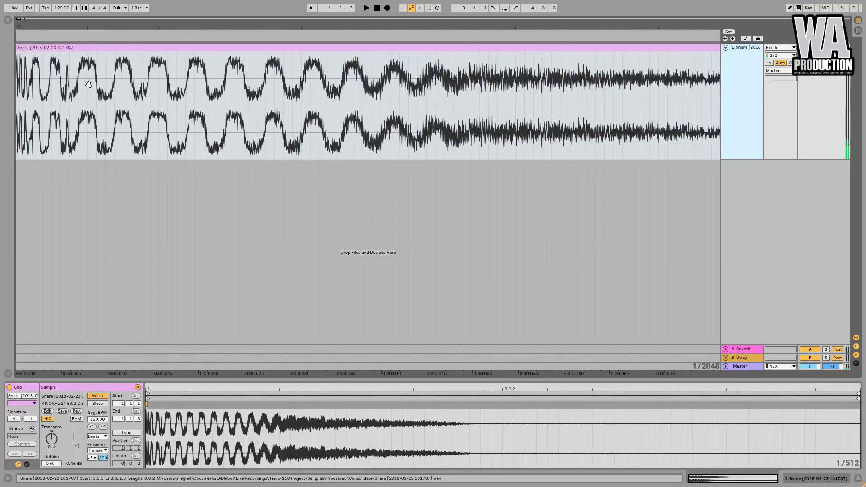
pyautogui.moveTo(89, 28); pyautogui.dragTo(88, 20)
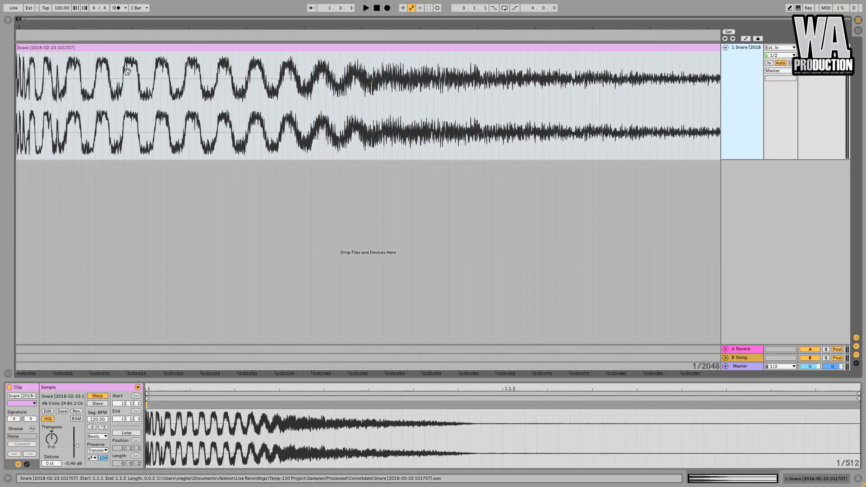
pyautogui.moveTo(24, 27); pyautogui.dragTo(26, 54)
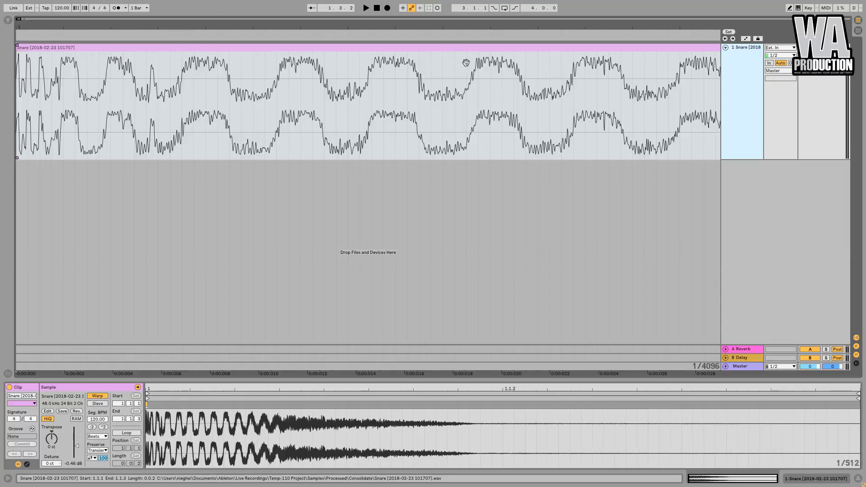
pyautogui.moveTo(434, 27); pyautogui.dragTo(434, 4)
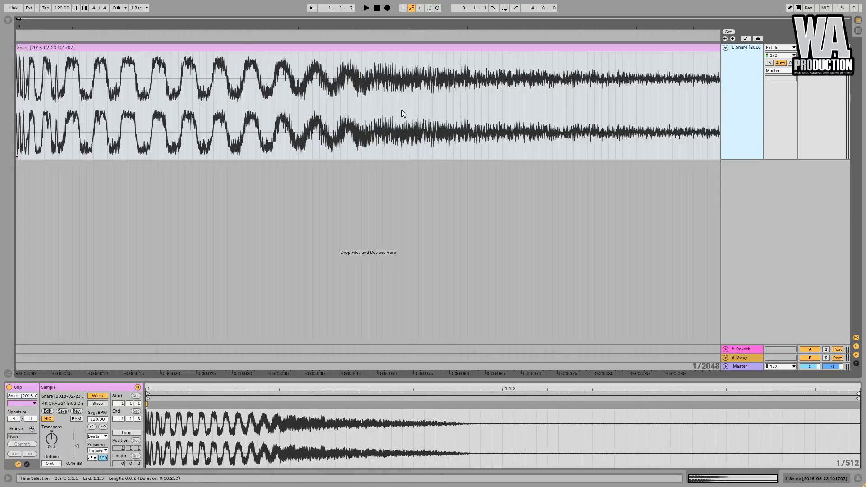
pyautogui.moveTo(28, 29); pyautogui.dragTo(39, 50)
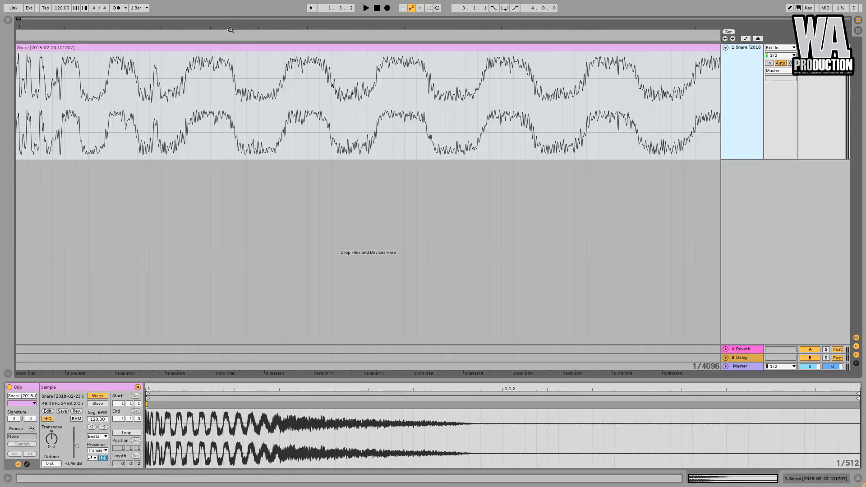
pyautogui.moveTo(230, 30); pyautogui.dragTo(89, 31)
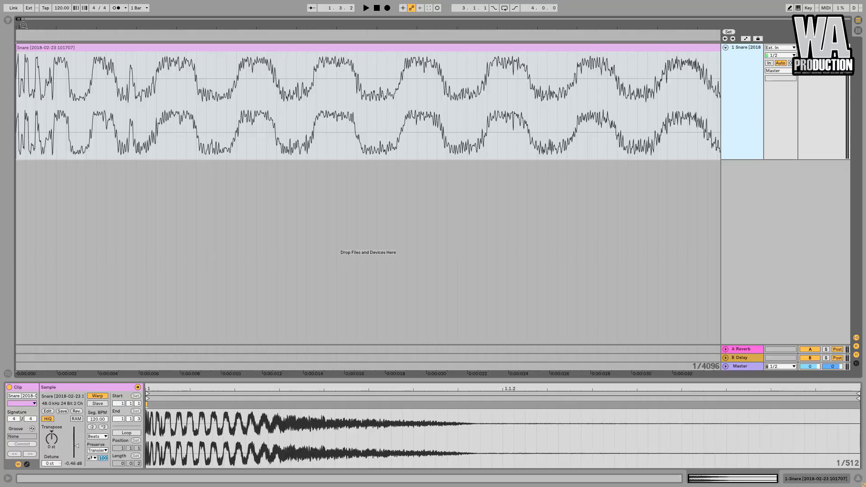
pyautogui.moveTo(24, 25); pyautogui.dragTo(23, 77)
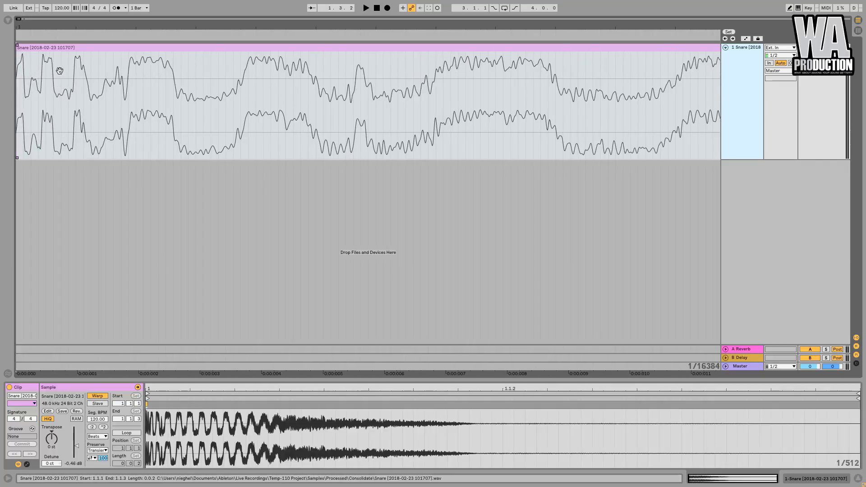
pyautogui.moveTo(144, 28); pyautogui.dragTo(77, 18)
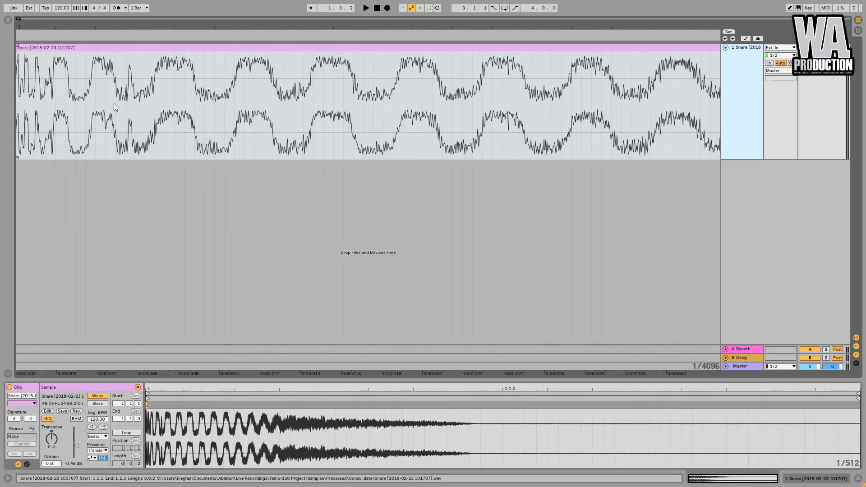
# Step: Mark out the fast opening cycles at the very start of the snare clip to inspect its transient
pyautogui.click(49, 104)
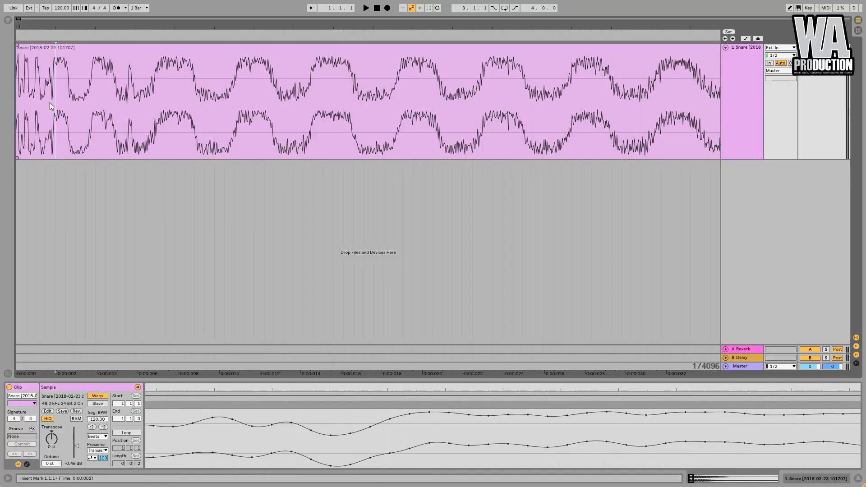
pyautogui.moveTo(47, 102); pyautogui.dragTo(12, 98)
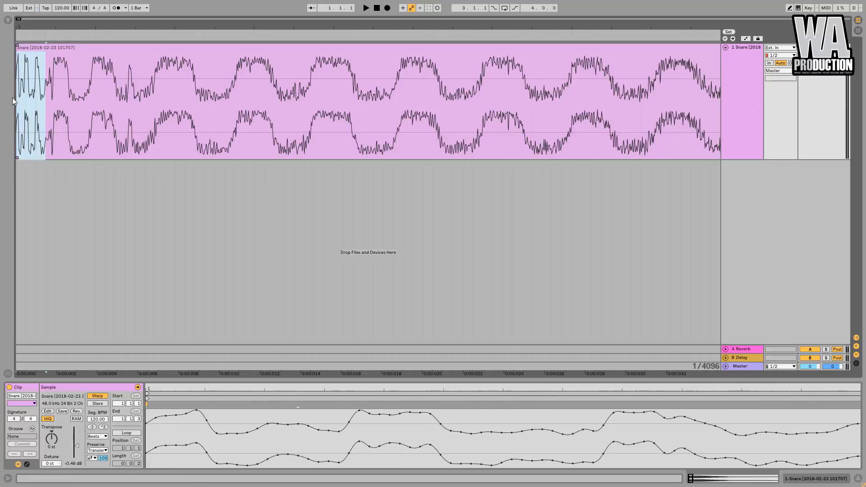
pyautogui.click(19, 94)
pyautogui.click(26, 116)
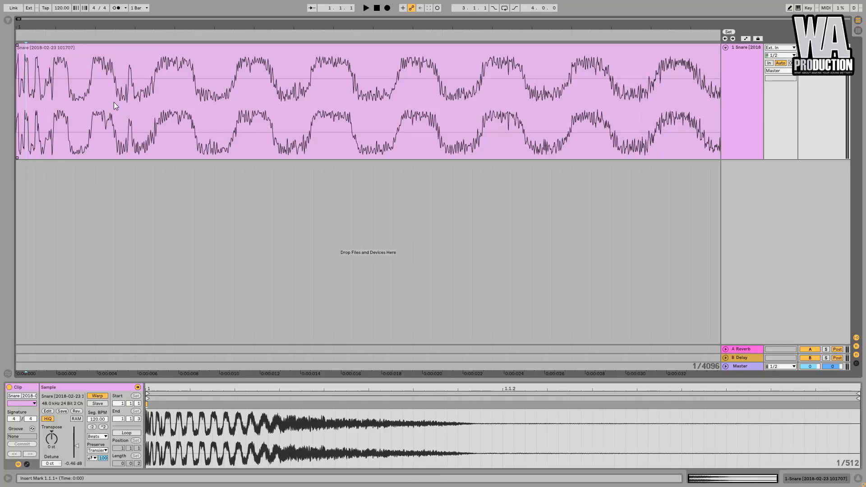
pyautogui.click(93, 126)
# Step: Highlight the snare's noise tail after the tonal cycles, a time range about 82 ms long
pyautogui.moveTo(223, 30); pyautogui.dragTo(224, 6)
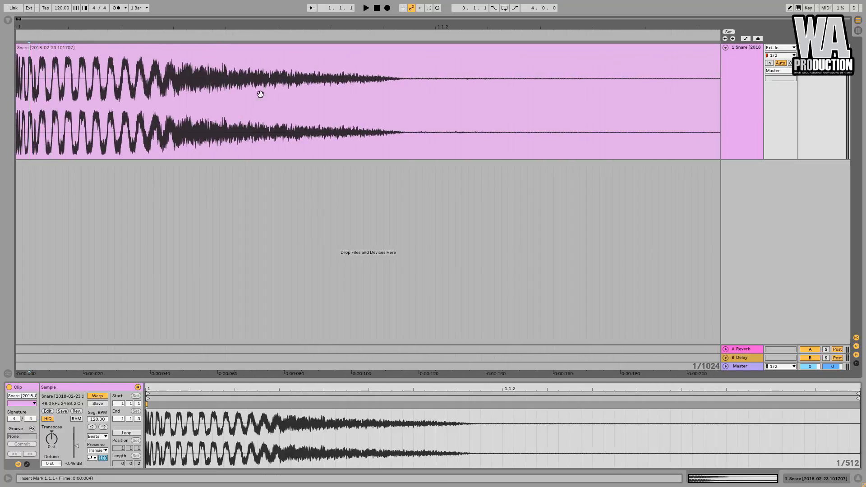
pyautogui.moveTo(174, 119); pyautogui.dragTo(451, 114)
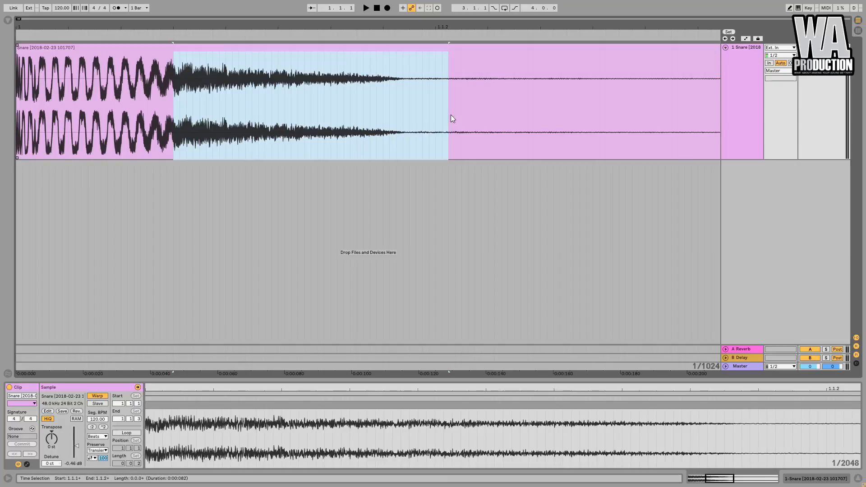
pyautogui.doubleClick(309, 110)
# Step: Audition the snare's noise tail repeatedly from just before and at the point where the tonal body ends
pyautogui.click(171, 123)
pyautogui.click(166, 121)
pyautogui.press('space')
pyautogui.press('space')
pyautogui.press('space')
pyautogui.press('space')
pyautogui.press('space')
pyautogui.press('space')
pyautogui.press('space')
pyautogui.press('space')
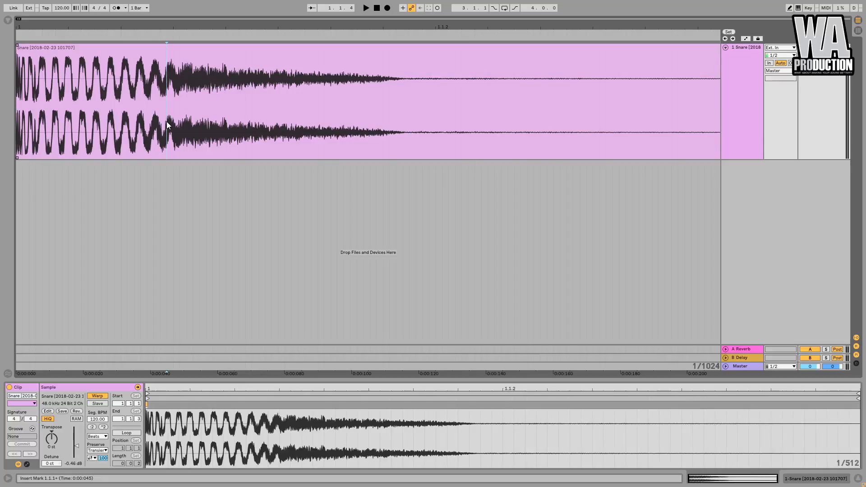
pyautogui.click(173, 120)
pyautogui.press('space')
# Step: Highlight about 74 ms of the noise tail and play the snare from the tail's start at about 47 ms
pyautogui.moveTo(175, 118); pyautogui.dragTo(420, 101)
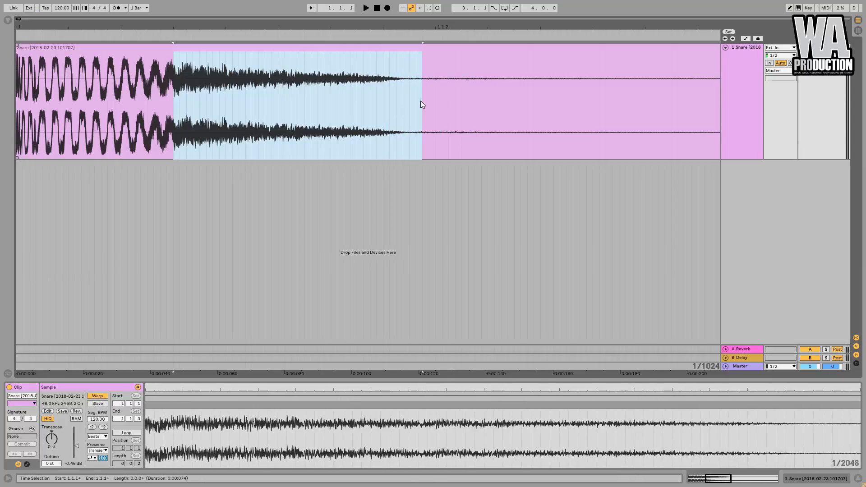
pyautogui.click(172, 107)
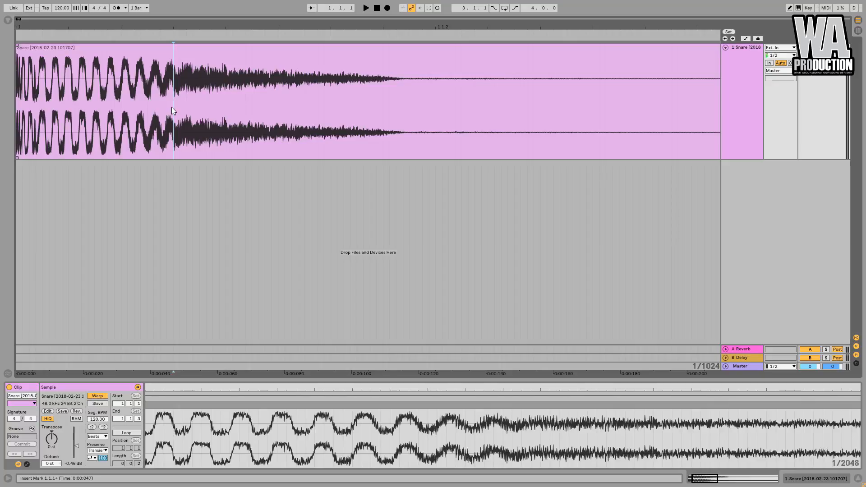
pyautogui.press('space')
pyautogui.moveTo(24, 26); pyautogui.dragTo(85, 43)
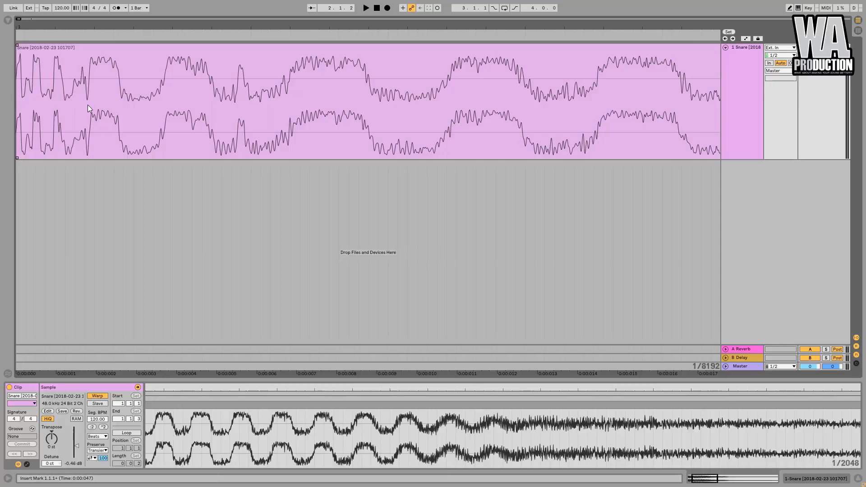
pyautogui.moveTo(193, 27)
pyautogui.mouseDown()
pyautogui.moveTo(193, 9)
pyautogui.moveTo(193, 27)
pyautogui.moveTo(178, 25)
pyautogui.mouseUp()
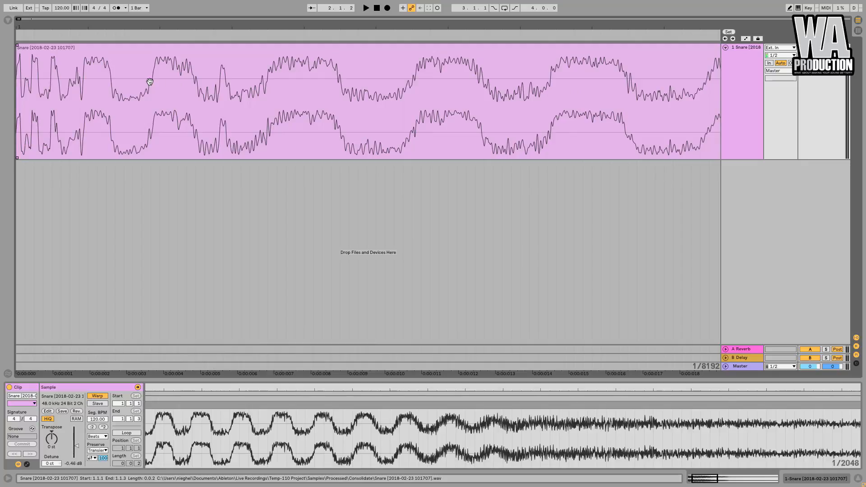
pyautogui.click(208, 193)
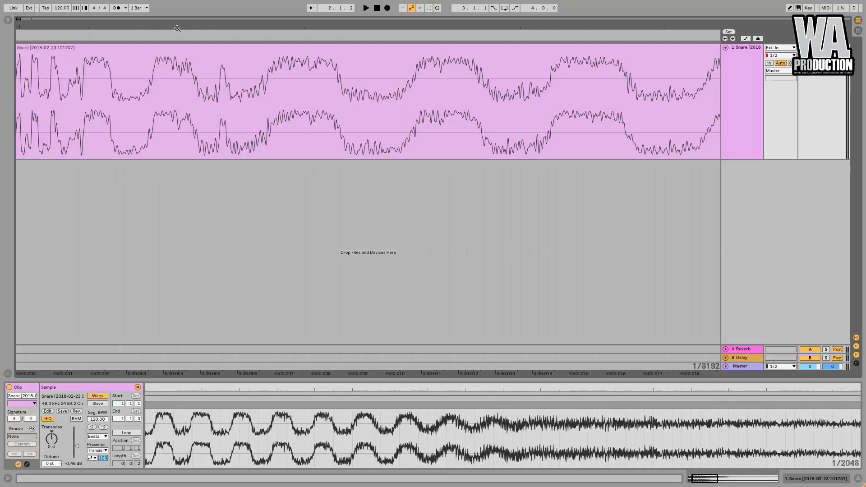
pyautogui.moveTo(177, 29); pyautogui.dragTo(12, 25)
# Step: Add an Operator instrument on a new track below the snare and draw its oscillator's harmonics with only the fundamental raised
pyautogui.click(9, 20)
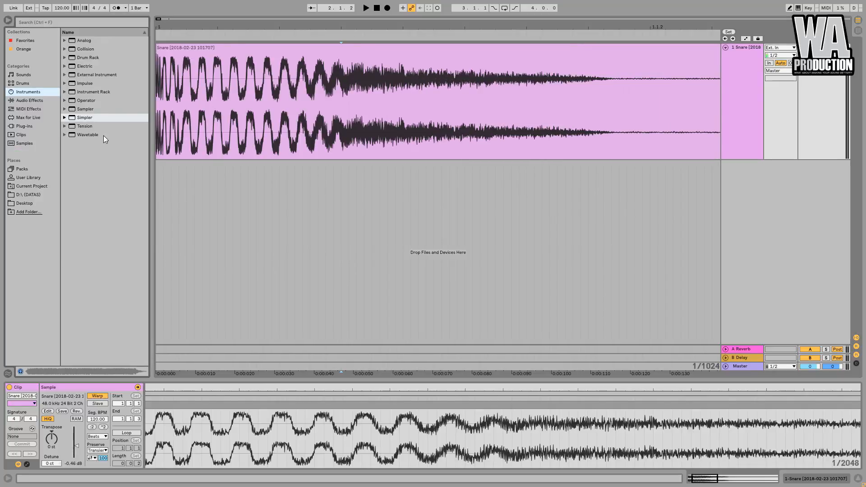
pyautogui.moveTo(88, 100); pyautogui.dragTo(293, 200)
pyautogui.click(8, 20)
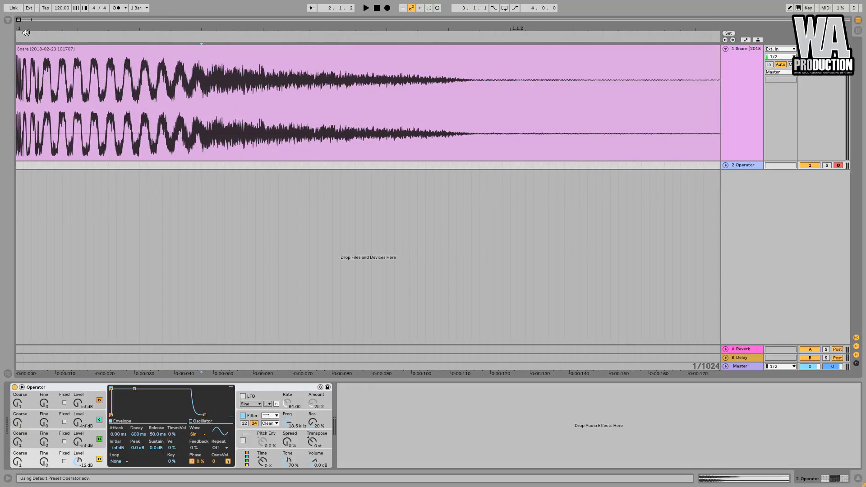
pyautogui.moveTo(333, 28); pyautogui.dragTo(336, 41)
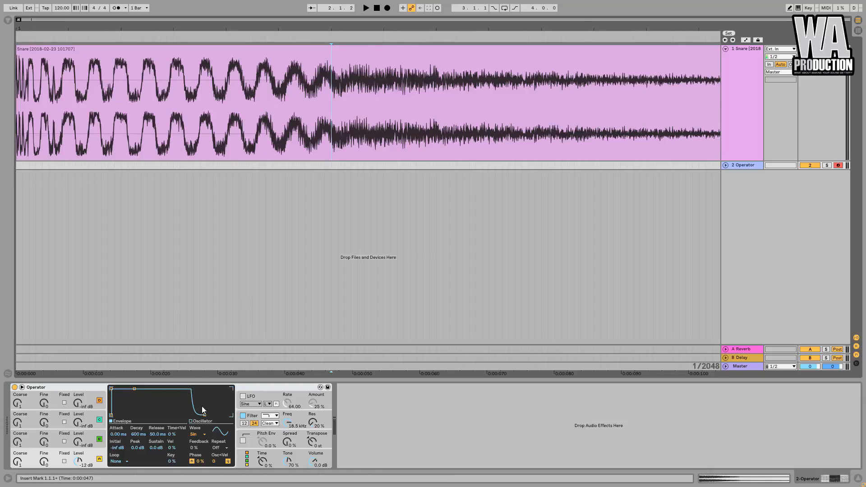
pyautogui.click(203, 421)
pyautogui.moveTo(140, 410)
pyautogui.mouseDown()
pyautogui.moveTo(112, 402)
pyautogui.moveTo(214, 397)
pyautogui.moveTo(191, 402)
pyautogui.moveTo(219, 428)
pyautogui.moveTo(113, 439)
pyautogui.mouseUp()
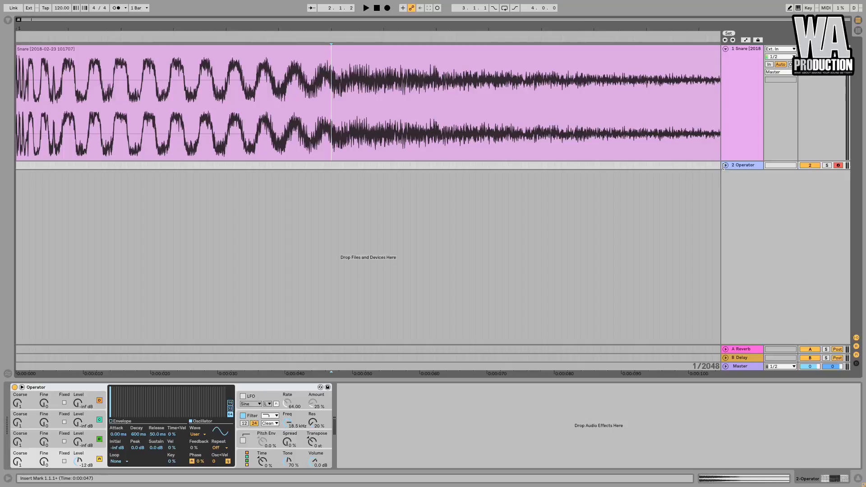
# Step: Create an empty MIDI clip on the Operator track from the start to the end of the snare's tonal body, about 48 ms long
pyautogui.click(726, 165)
pyautogui.click(336, 177)
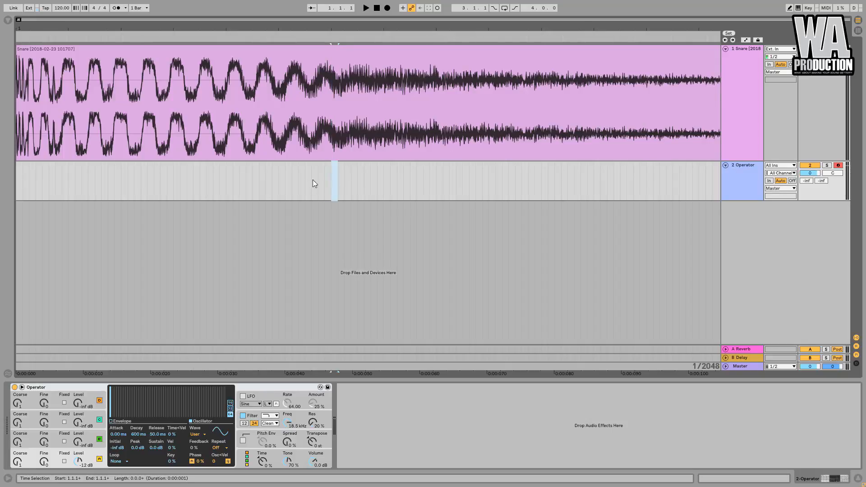
pyautogui.moveTo(313, 179); pyautogui.dragTo(8, 188)
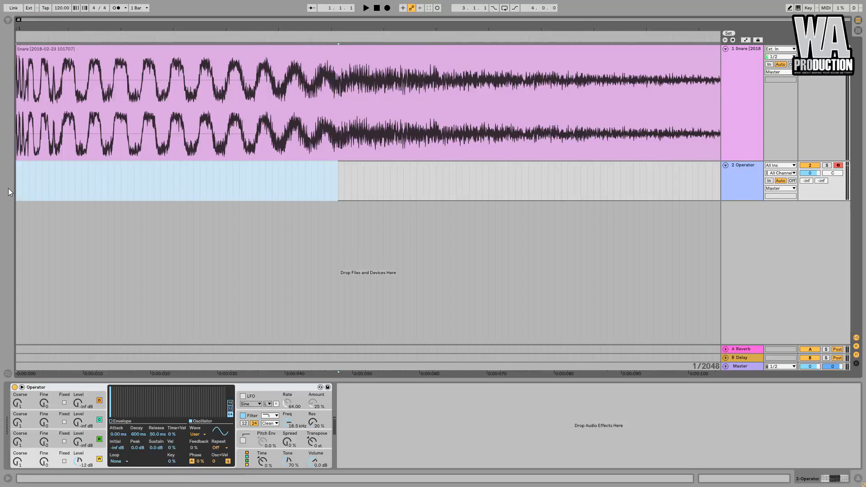
pyautogui.hotkey('ctrl', 'shift', 'm')
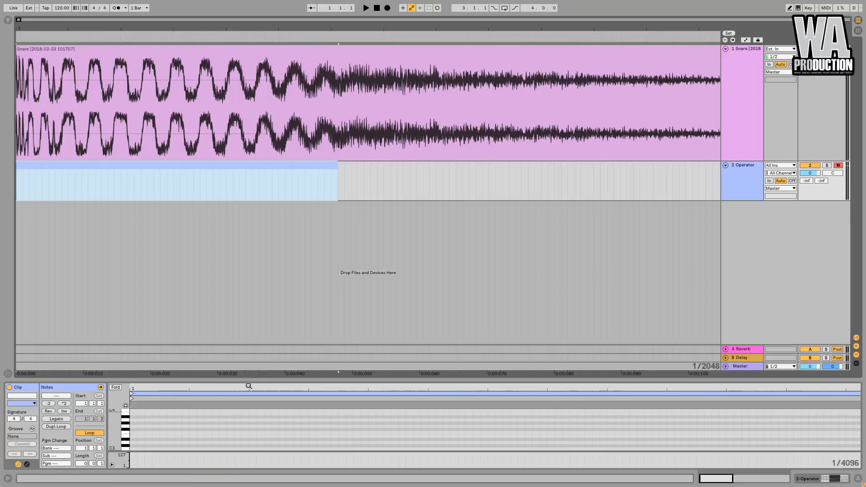
# Step: Add an F2 note at the start of the new MIDI clip and stretch it across nearly the clip's full length
pyautogui.moveTo(248, 381); pyautogui.dragTo(238, 225)
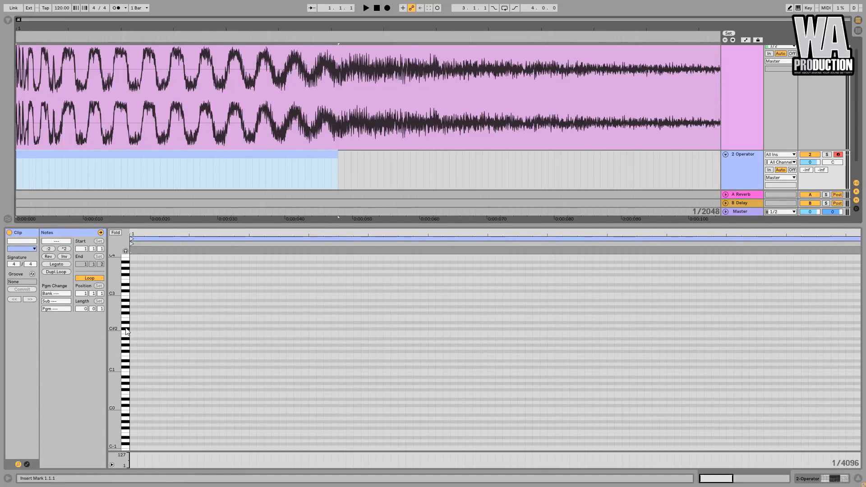
pyautogui.moveTo(121, 330); pyautogui.dragTo(110, 331)
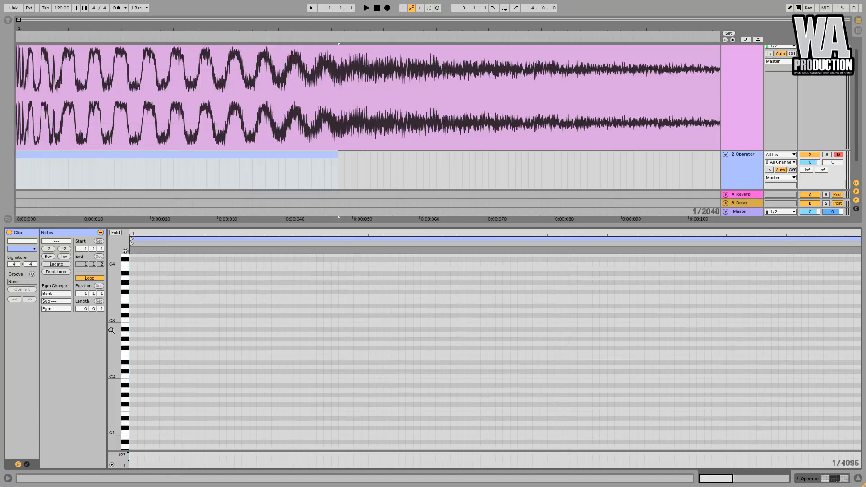
pyautogui.doubleClick(131, 353)
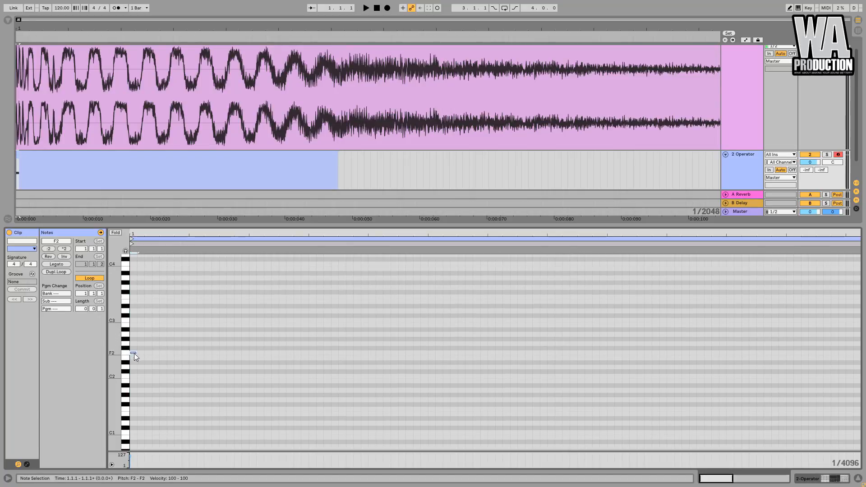
pyautogui.moveTo(134, 353); pyautogui.dragTo(855, 361)
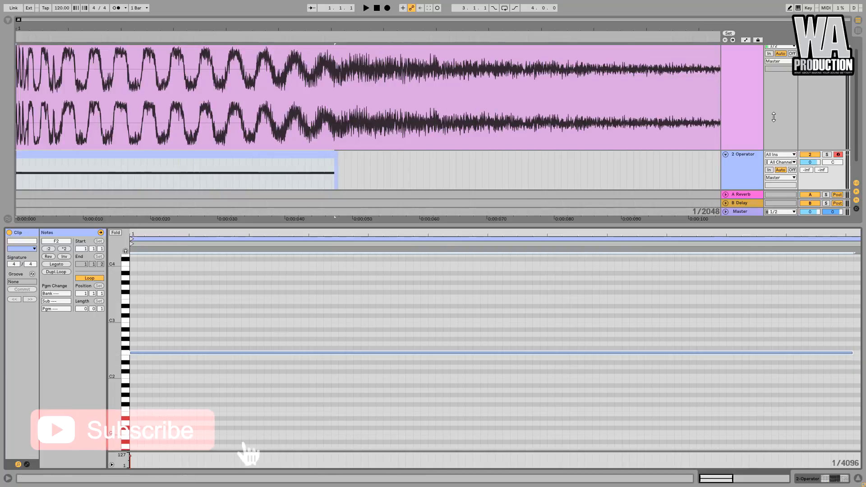
# Step: Set the Operator oscillator's waveform to Square D
pyautogui.click(747, 157)
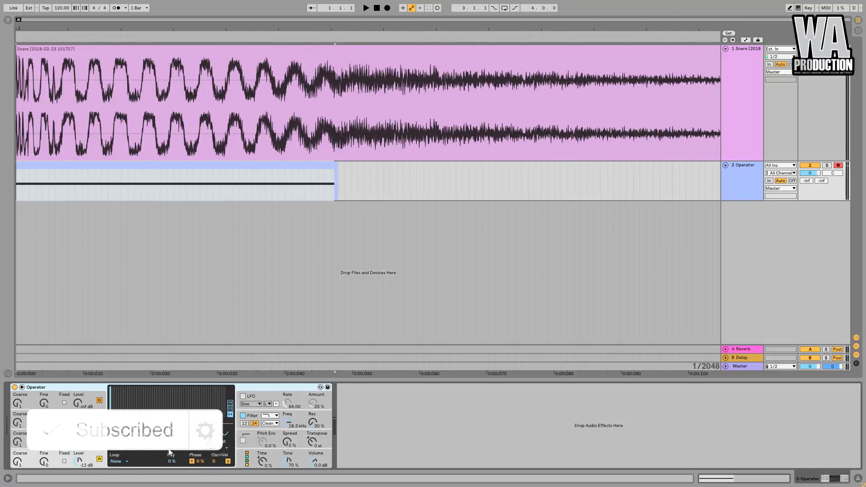
pyautogui.click(197, 434)
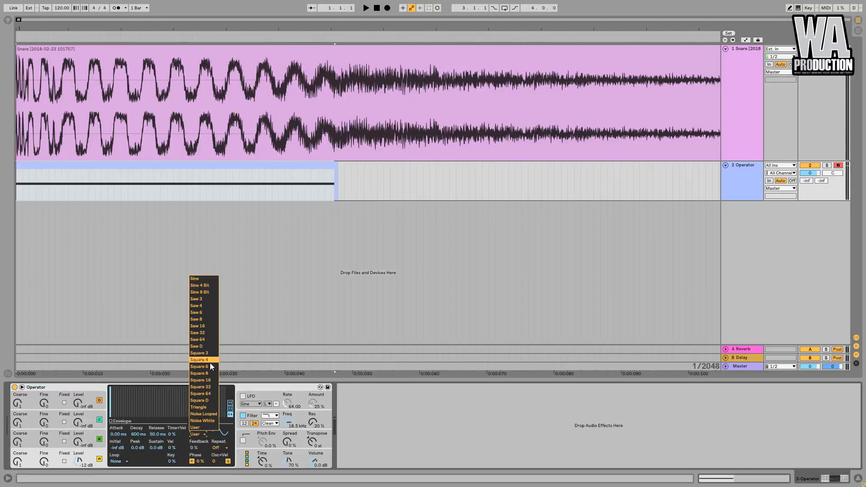
pyautogui.click(203, 400)
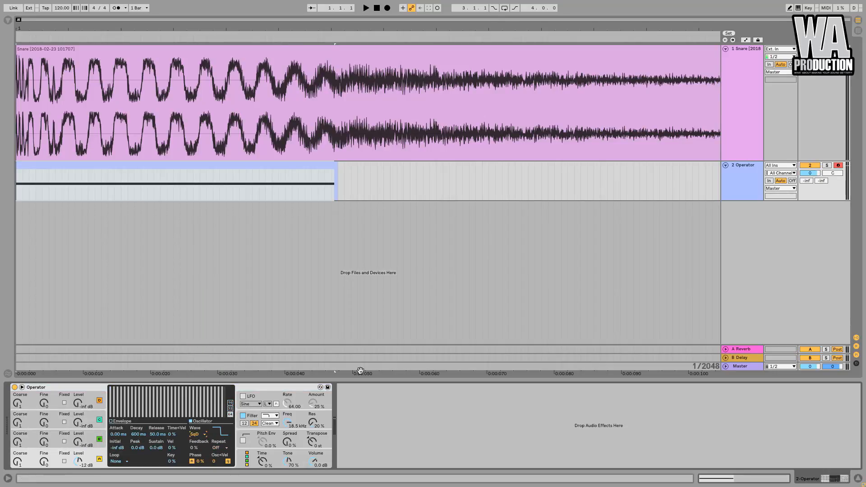
# Step: Add an EQ Eight to the snare track and make band 1 a low cut at about 206 Hz
pyautogui.click(743, 50)
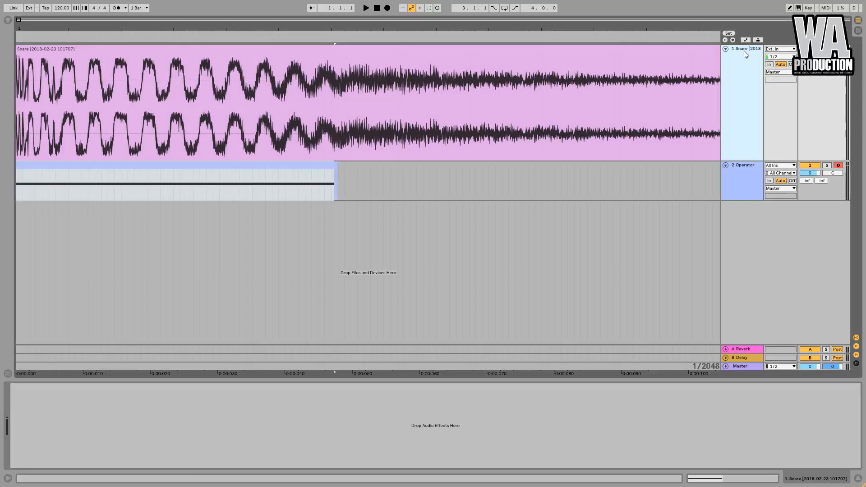
pyautogui.click(7, 21)
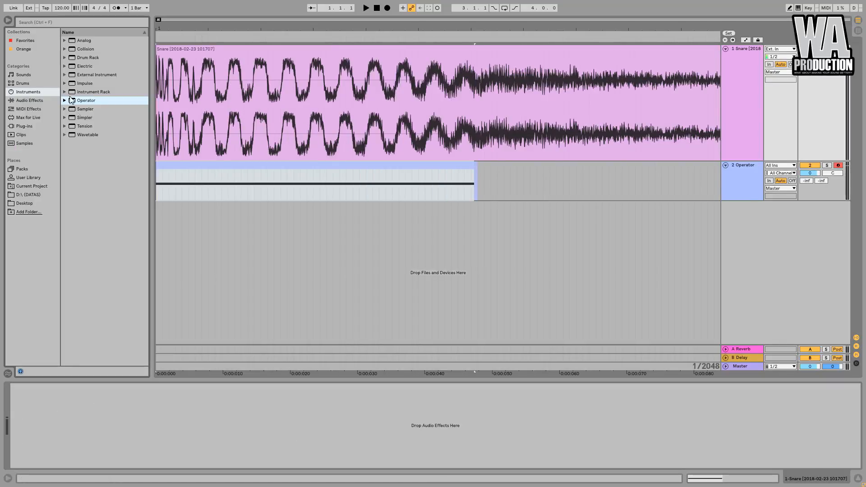
pyautogui.click(29, 100)
pyautogui.doubleClick(86, 143)
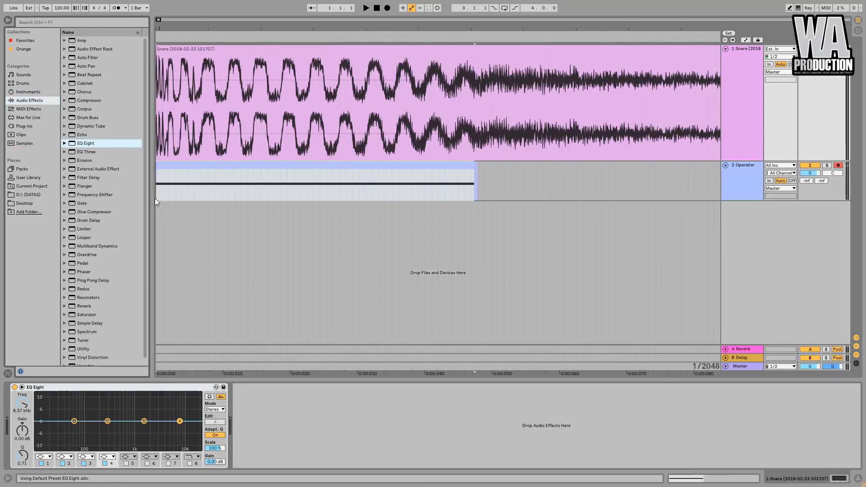
pyautogui.click(49, 457)
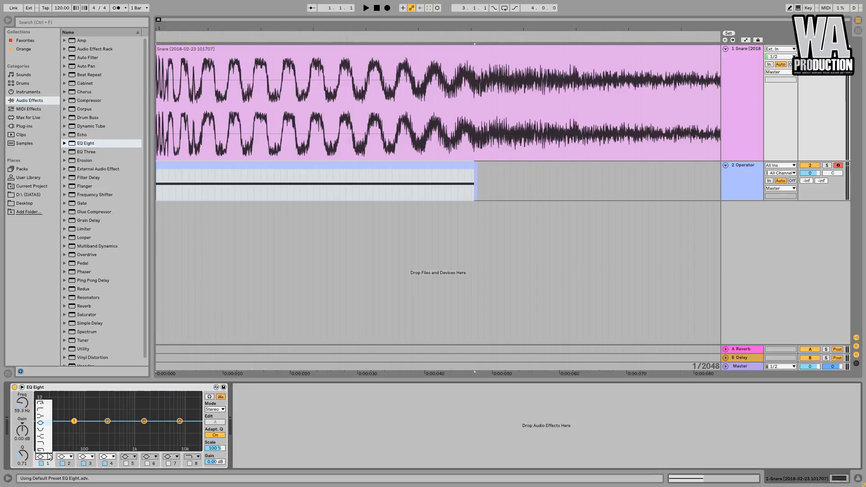
pyautogui.click(43, 404)
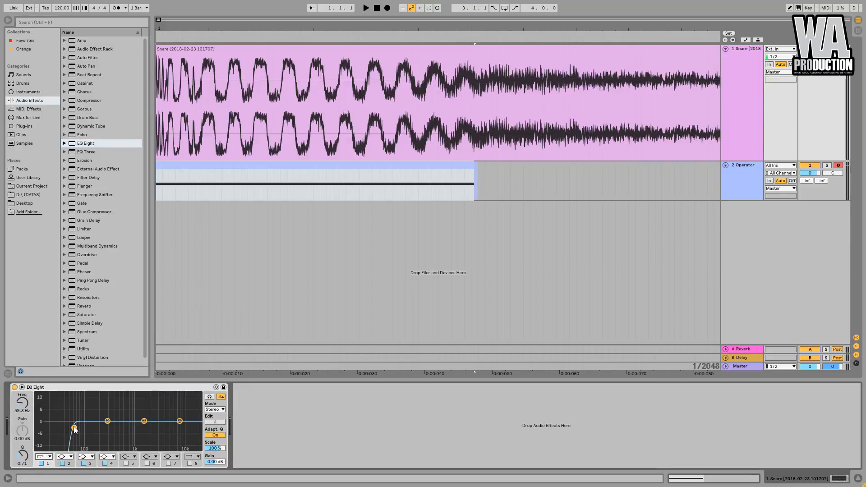
pyautogui.moveTo(78, 429); pyautogui.dragTo(100, 432)
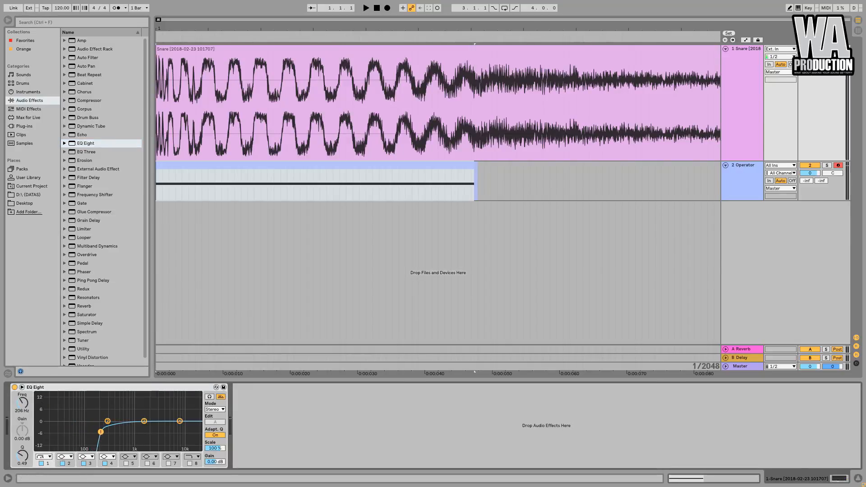
# Step: Solo the snare track and raise its EQ low cut to about 574 Hz during playback
pyautogui.moveTo(164, 29); pyautogui.dragTo(165, 40)
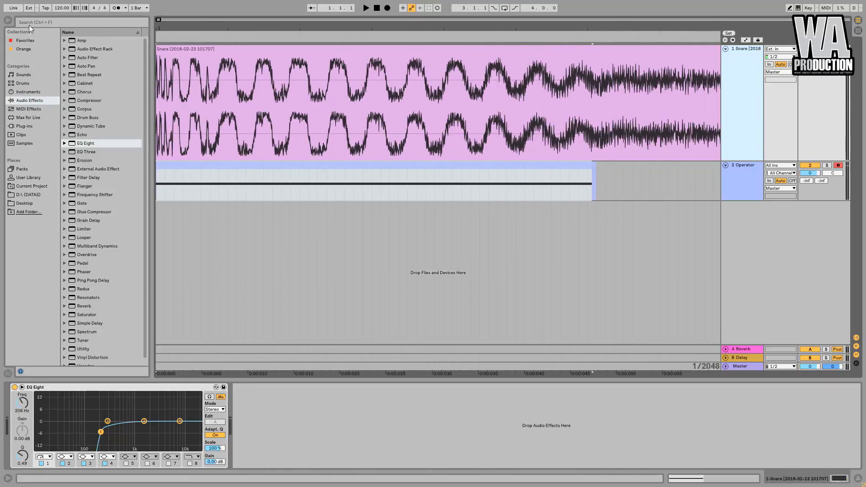
pyautogui.click(8, 21)
pyautogui.moveTo(29, 23); pyautogui.dragTo(28, 32)
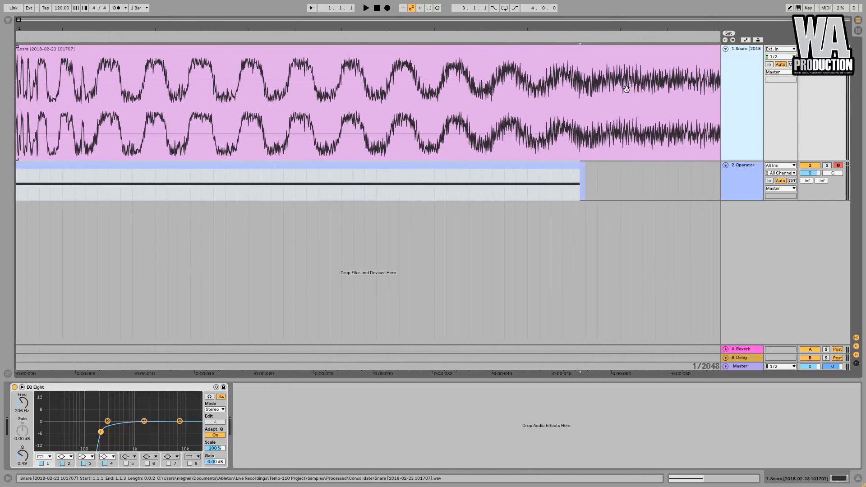
pyautogui.click(826, 48)
pyautogui.press('space')
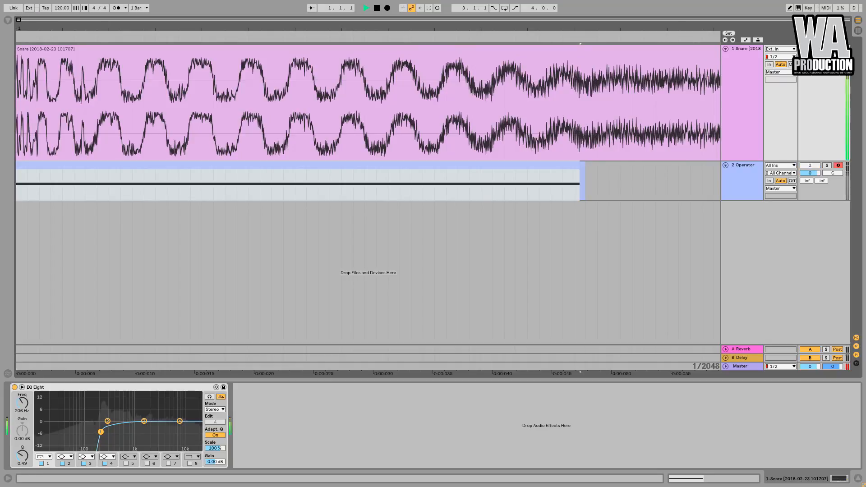
pyautogui.moveTo(101, 432); pyautogui.dragTo(122, 431)
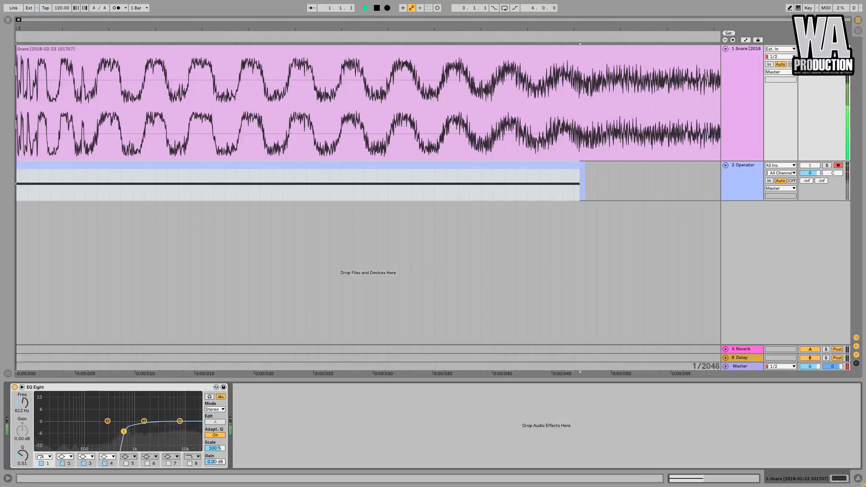
pyautogui.press('space')
pyautogui.press('-')
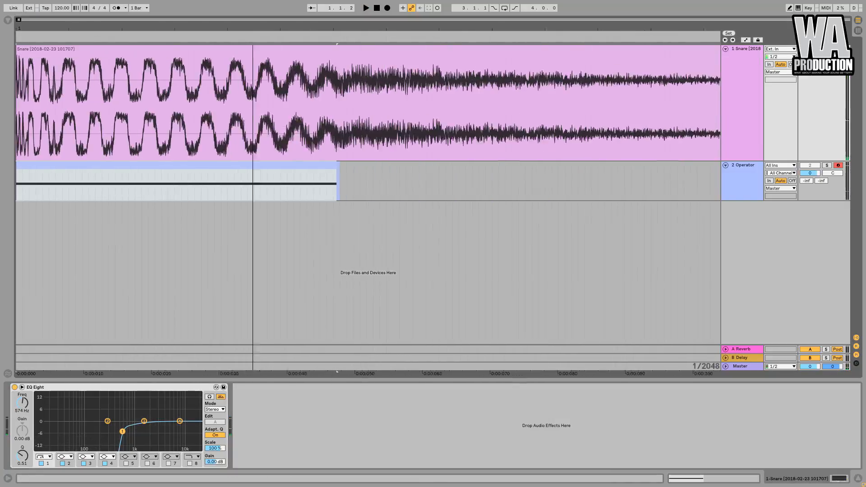
# Step: Solo the Operator track and play its MIDI note
pyautogui.click(268, 168)
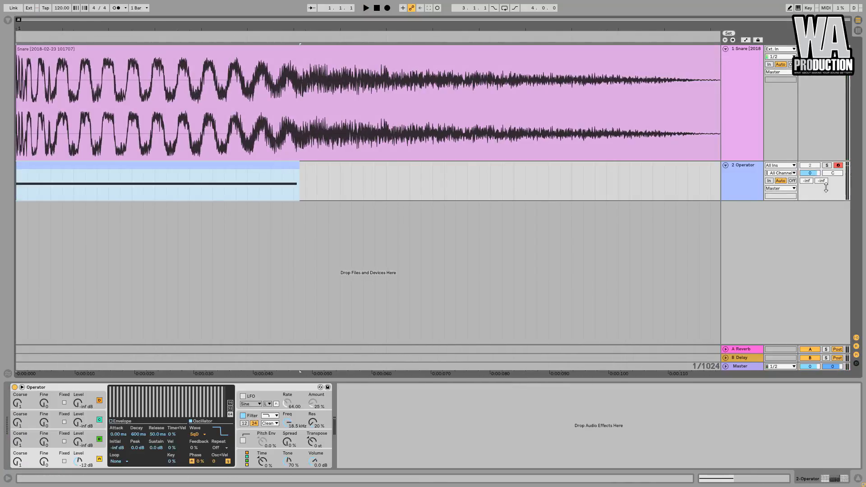
pyautogui.click(827, 165)
pyautogui.click(754, 165)
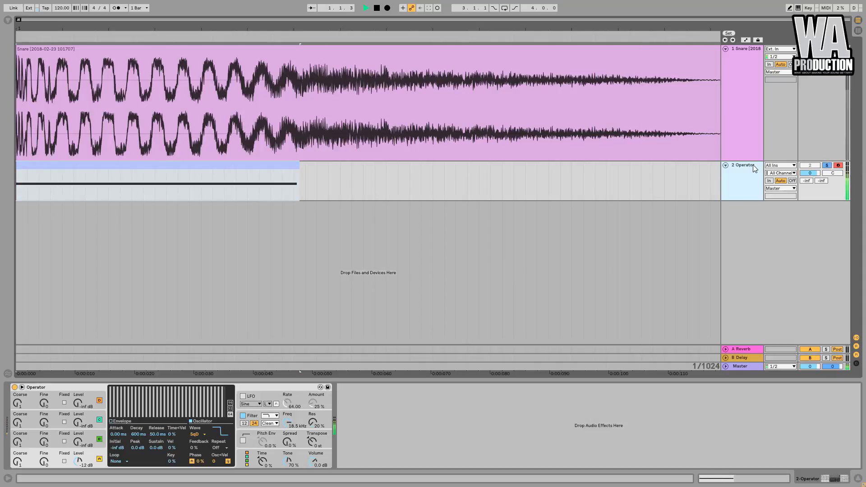
pyautogui.press('space')
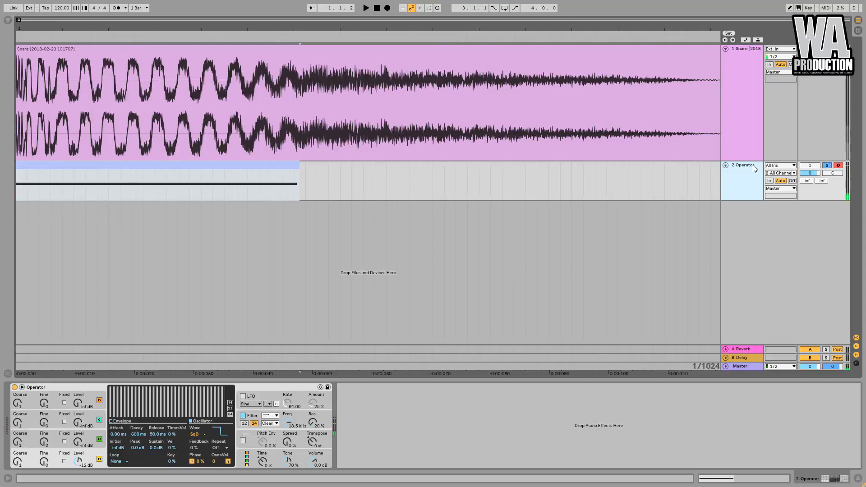
# Step: Lower Operator's filter cutoff to 107 Hz with 31 % resonance, and set its envelope to 59 % with a 40.3 ms decay while auditioning
pyautogui.moveTo(287, 422); pyautogui.dragTo(288, 471)
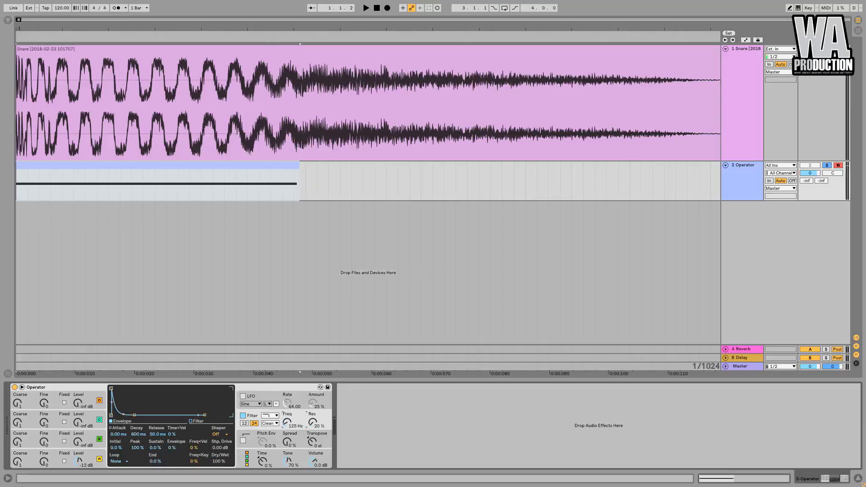
pyautogui.moveTo(287, 423); pyautogui.dragTo(288, 424)
pyautogui.moveTo(170, 448)
pyautogui.mouseDown()
pyautogui.moveTo(170, 425)
pyautogui.moveTo(136, 435)
pyautogui.moveTo(170, 445)
pyautogui.mouseUp()
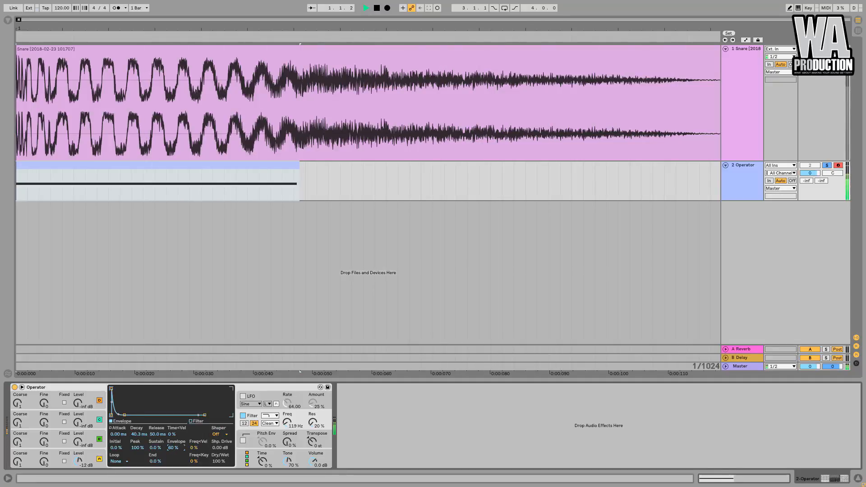
pyautogui.moveTo(287, 426); pyautogui.dragTo(312, 422)
pyautogui.press('space')
pyautogui.press('space')
pyautogui.press('space')
pyautogui.press('space')
pyautogui.press('space')
pyautogui.press('space')
pyautogui.press('space')
pyautogui.press('space')
pyautogui.press('space')
pyautogui.click(176, 168)
pyautogui.press('space')
pyautogui.press('space')
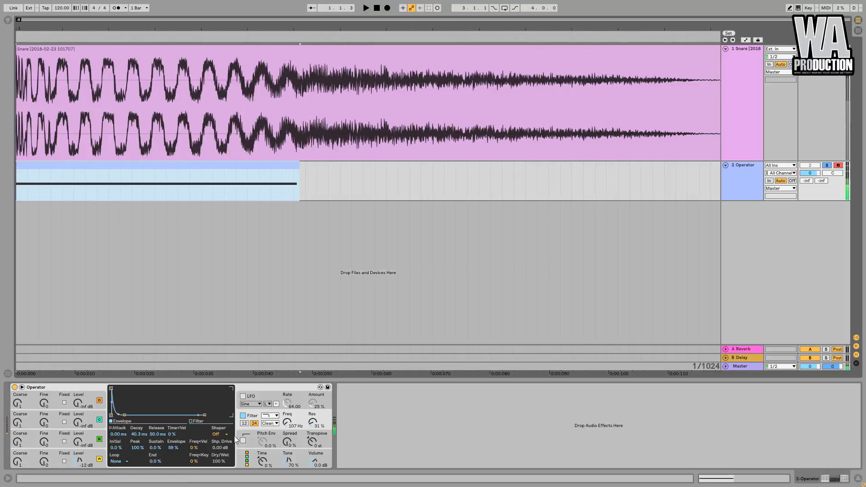
pyautogui.press('space')
# Step: Adjust the filter envelope to a 35 % amount and a 61.9 ms decay while repeatedly auditioning the note
pyautogui.click(176, 450)
pyautogui.press('space')
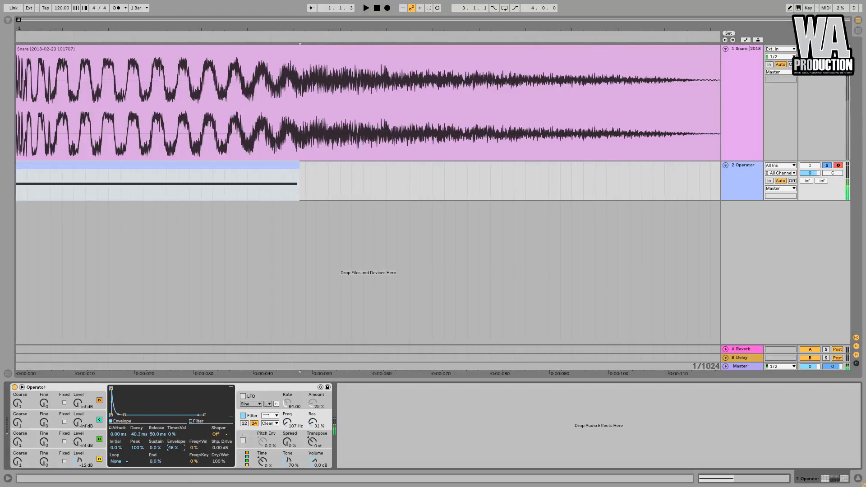
pyautogui.press('space')
pyautogui.press('space')
pyautogui.moveTo(176, 448); pyautogui.dragTo(138, 437)
pyautogui.press('space')
pyautogui.press('space')
pyautogui.press('space')
pyautogui.press('space')
pyautogui.press('space')
pyautogui.press('space')
pyautogui.press('space')
pyautogui.press('space')
pyautogui.press('space')
pyautogui.press('space')
pyautogui.press('space')
pyautogui.press('space')
pyautogui.press('space')
pyautogui.press('space')
pyautogui.press('space')
pyautogui.press('space')
# Step: Raise the filter cutoff to 365 Hz and reduce the filter envelope amount to 20 % while replaying the note
pyautogui.moveTo(285, 425); pyautogui.dragTo(287, 422)
pyautogui.press('space')
pyautogui.press('space')
pyautogui.press('space')
pyautogui.press('space')
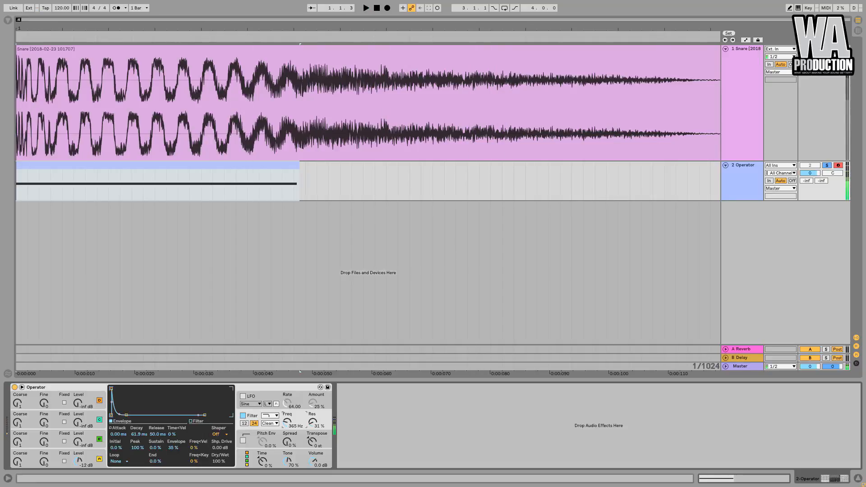
pyautogui.press('space')
pyautogui.press('space')
pyautogui.press('space')
pyautogui.press('space')
pyautogui.press('space')
pyautogui.press('space')
pyautogui.moveTo(176, 448); pyautogui.dragTo(176, 452)
pyautogui.press('space')
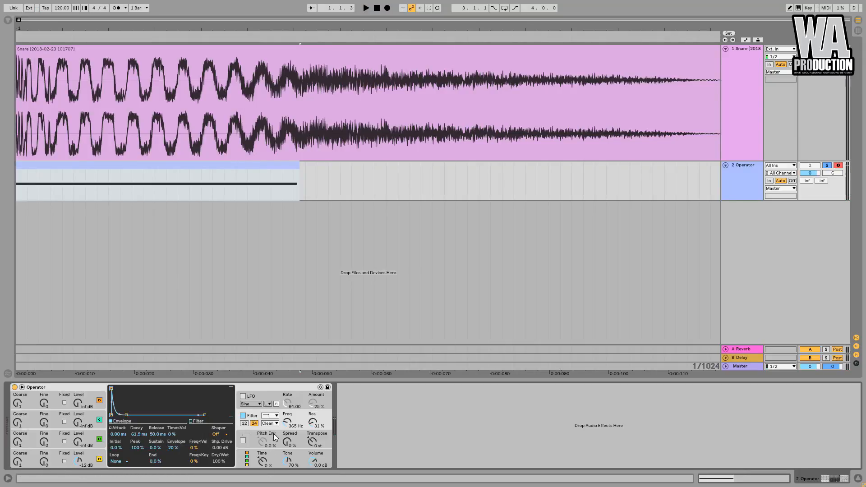
# Step: Enable Operator's pitch envelope at 100 % amount, with a +48 st initial value, 1.44 ms attack and 20.3 ms decay
pyautogui.click(243, 441)
pyautogui.moveTo(116, 448); pyautogui.dragTo(116, 433)
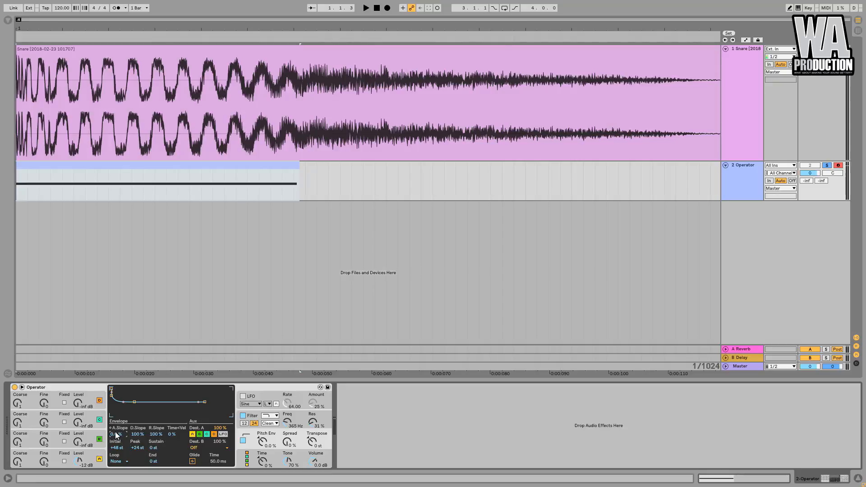
pyautogui.click(113, 432)
pyautogui.moveTo(116, 433); pyautogui.dragTo(116, 422)
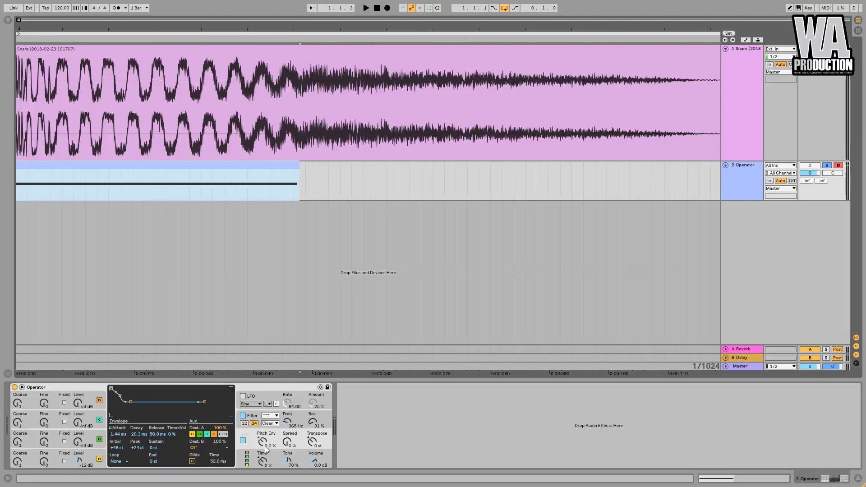
pyautogui.moveTo(264, 447); pyautogui.dragTo(264, 419)
pyautogui.press('space')
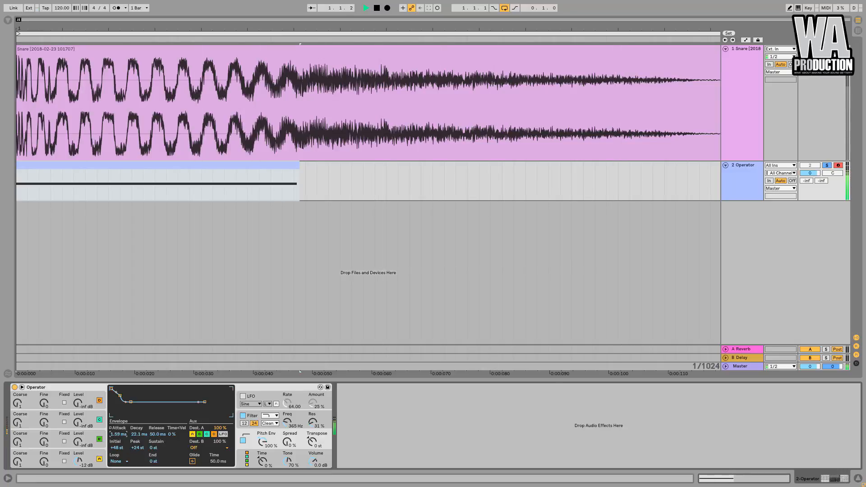
# Step: Fine-tune the pitch envelope's attack against its bypassed sound and raise the filter cutoff to 384 Hz
pyautogui.moveTo(118, 434)
pyautogui.mouseDown()
pyautogui.moveTo(118, 420)
pyautogui.moveTo(118, 429)
pyautogui.mouseUp()
pyautogui.click(243, 440)
pyautogui.click(243, 441)
pyautogui.moveTo(287, 426); pyautogui.dragTo(286, 427)
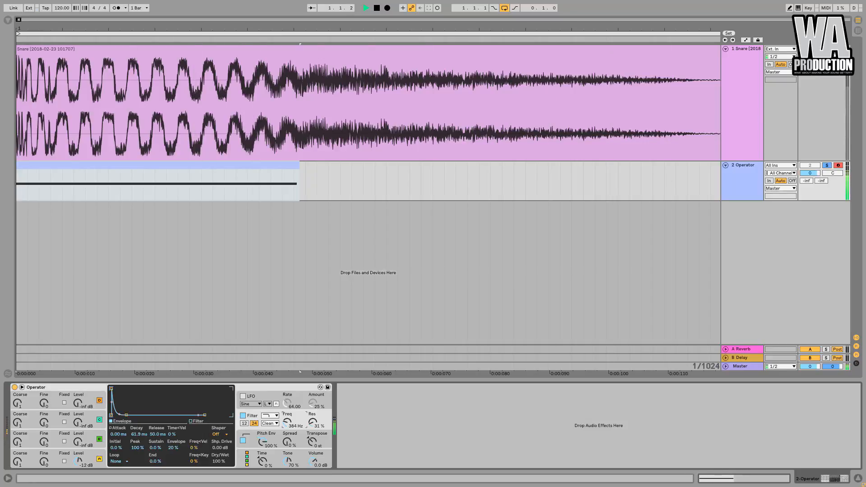
pyautogui.press('space')
# Step: Add an EQ Eight after Operator and start playback to audition it
pyautogui.click(8, 20)
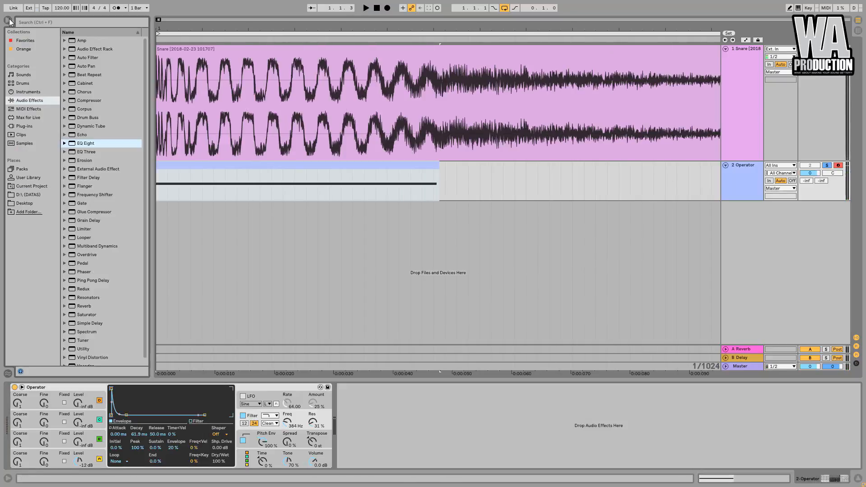
pyautogui.moveTo(78, 143); pyautogui.dragTo(392, 427)
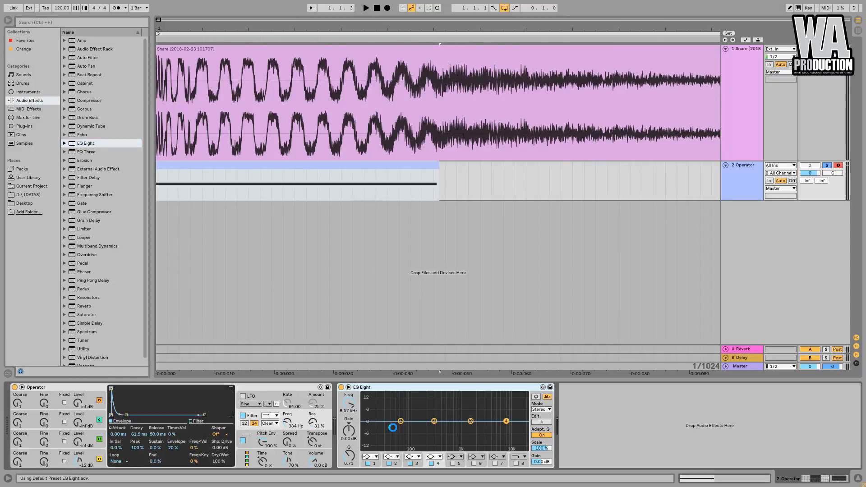
pyautogui.moveTo(507, 420); pyautogui.dragTo(507, 420)
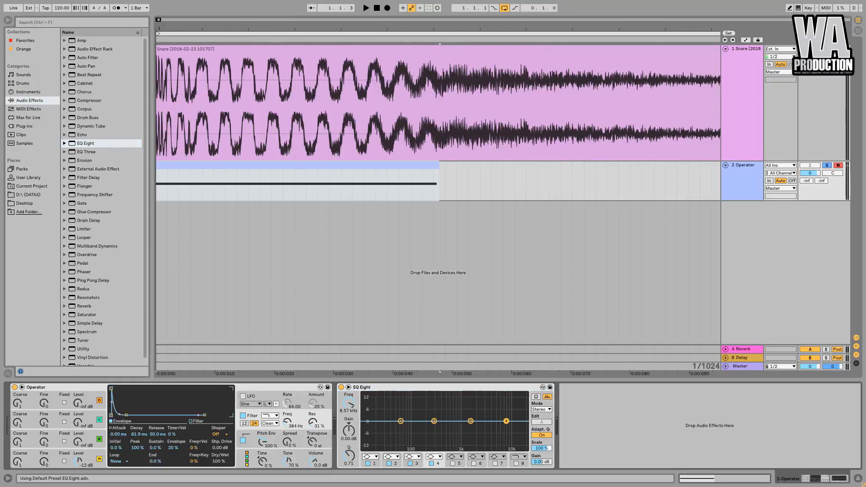
pyautogui.press('space')
# Step: Make EQ band 4 a high cut at 4.08 kHz with 0.10 Q, and dip band 2 by 3.84 dB at 539 Hz
pyautogui.click(440, 457)
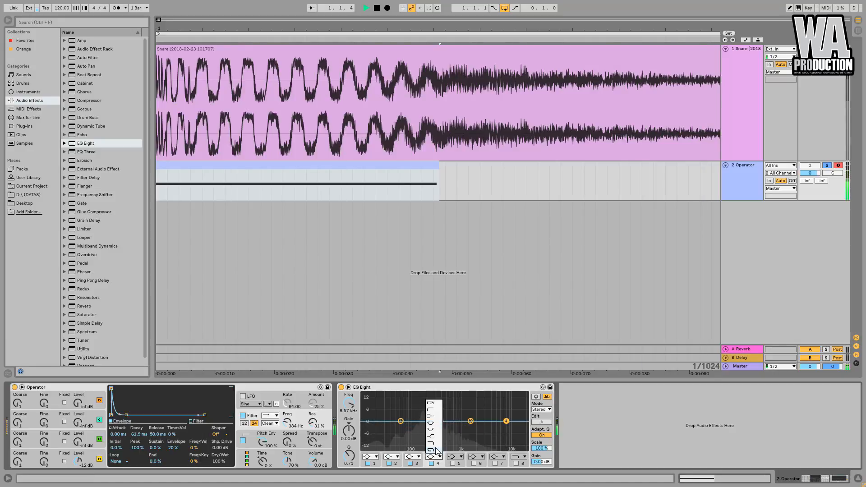
pyautogui.click(436, 455)
pyautogui.moveTo(505, 427); pyautogui.dragTo(491, 448)
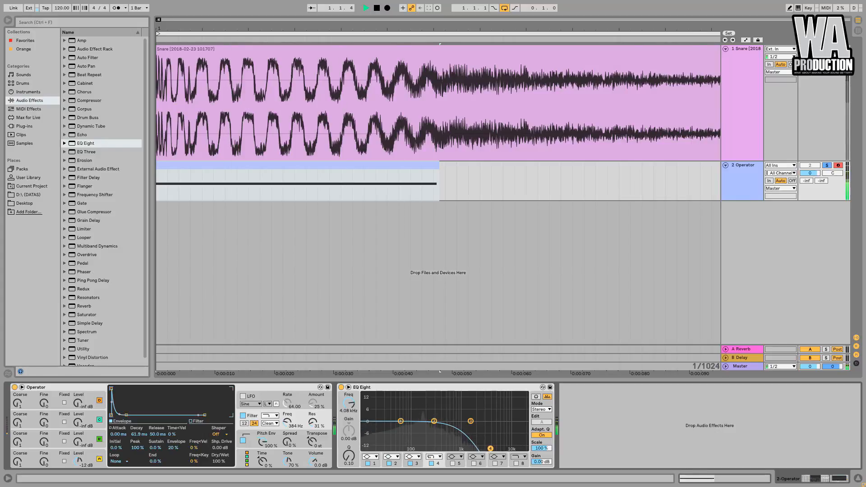
pyautogui.click(433, 421)
pyautogui.moveTo(432, 423); pyautogui.dragTo(447, 428)
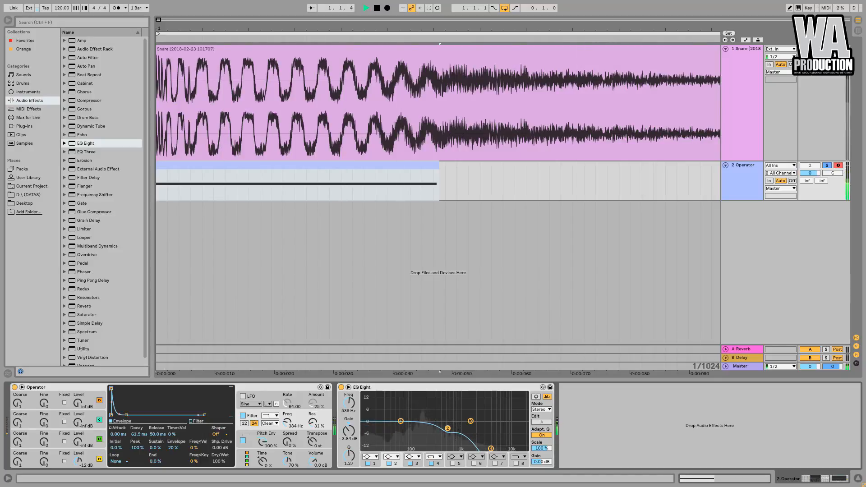
# Step: Make EQ band 1 a low cut at about 115 Hz and switch the band off
pyautogui.click(371, 456)
pyautogui.click(368, 403)
pyautogui.moveTo(352, 401); pyautogui.dragTo(353, 395)
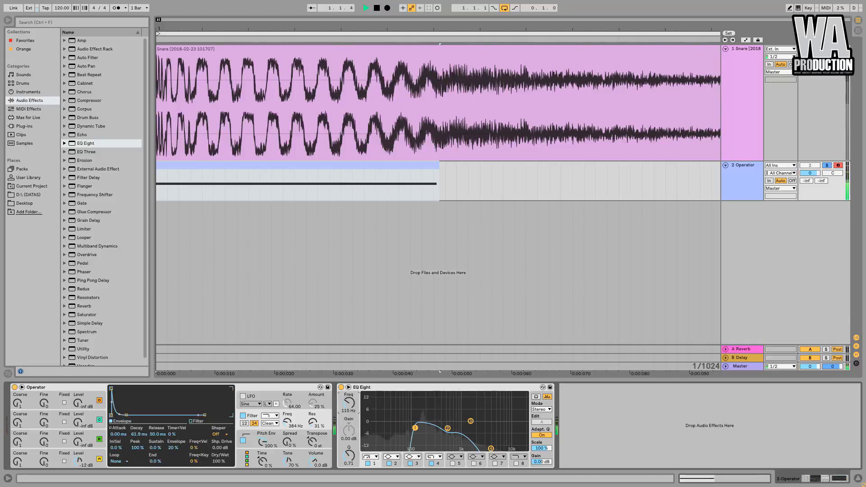
pyautogui.click(368, 463)
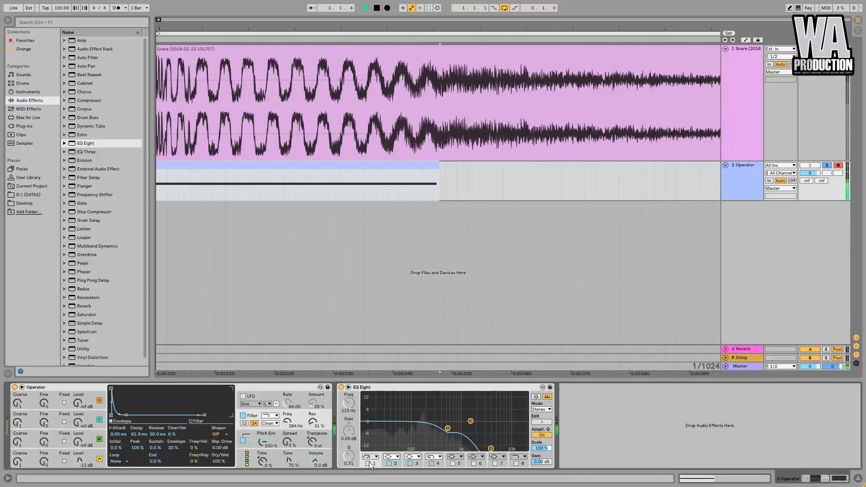
# Step: Turn EQ band 1 back on, expand the EQ Eight display and raise the band's low cut to 142 Hz during playback
pyautogui.press('space')
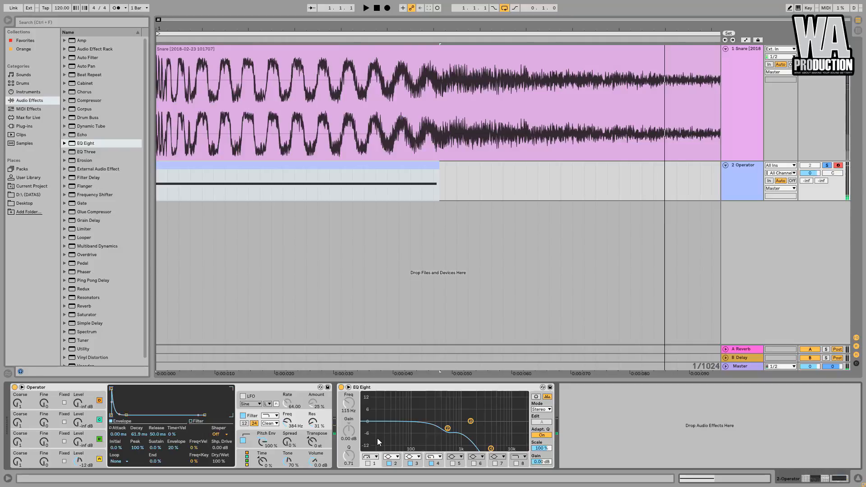
pyautogui.click(368, 463)
pyautogui.press('space')
pyautogui.click(348, 387)
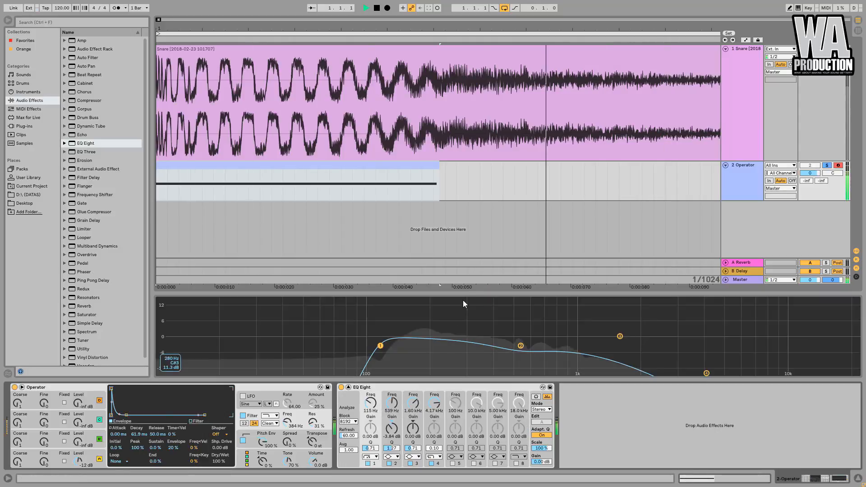
pyautogui.moveTo(464, 294); pyautogui.dragTo(464, 262)
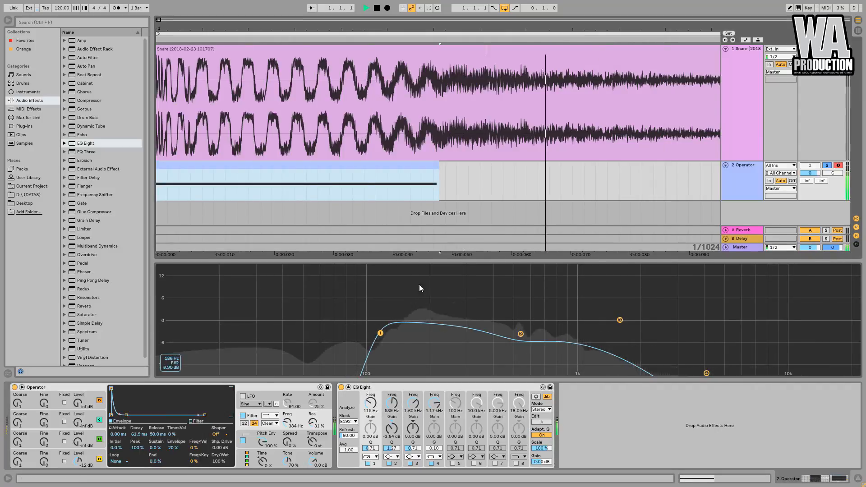
pyautogui.moveTo(380, 334); pyautogui.dragTo(399, 334)
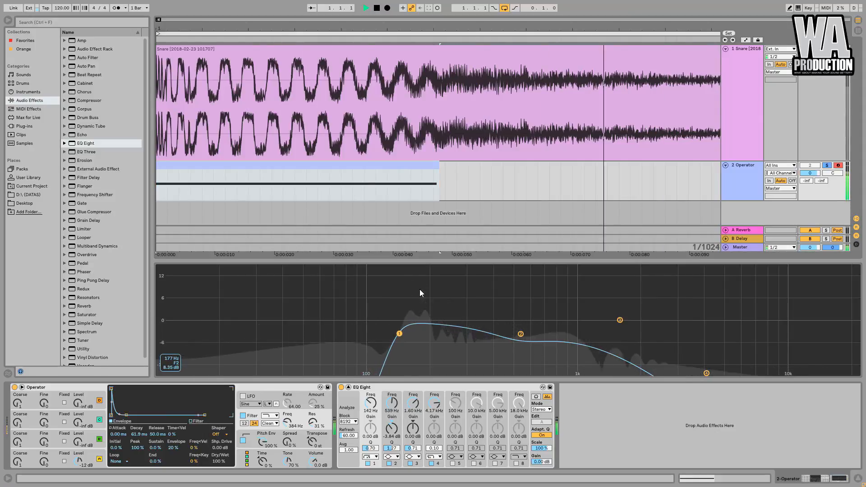
pyautogui.press('space')
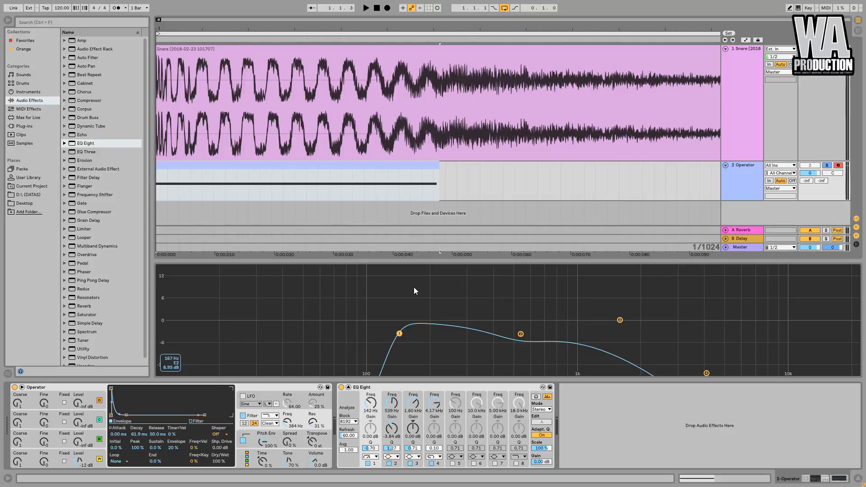
# Step: Switch off EQ band 1, resize the expanded EQ display and audition the synth without the low cut
pyautogui.click(368, 463)
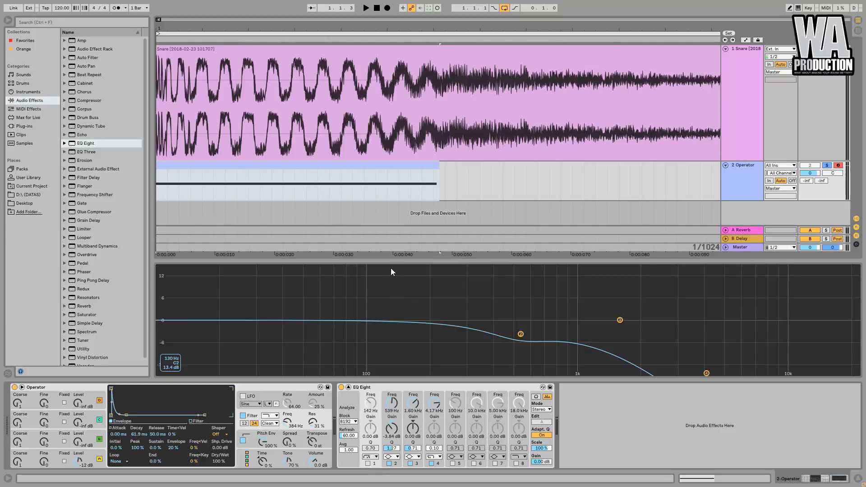
pyautogui.moveTo(391, 263); pyautogui.dragTo(388, 322)
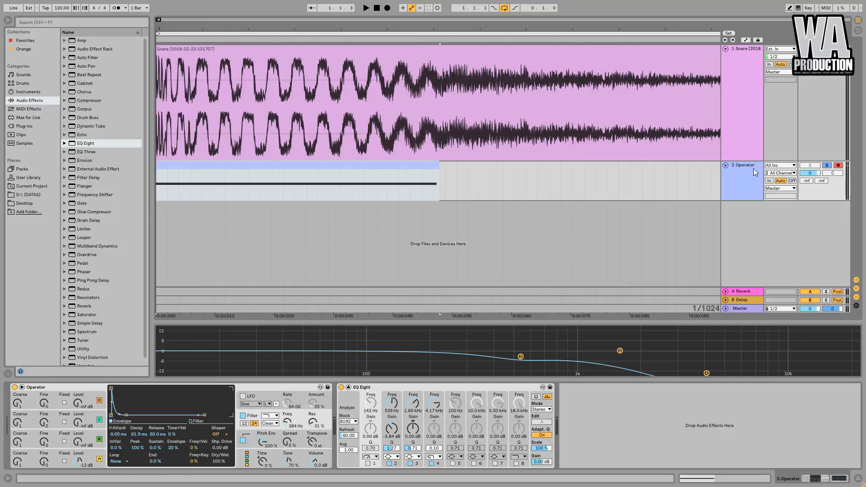
pyautogui.moveTo(471, 321); pyautogui.dragTo(471, 286)
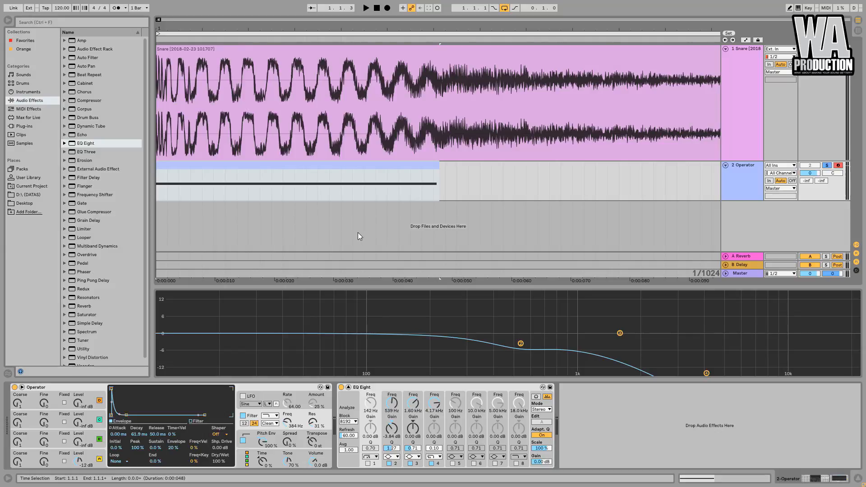
pyautogui.press('space')
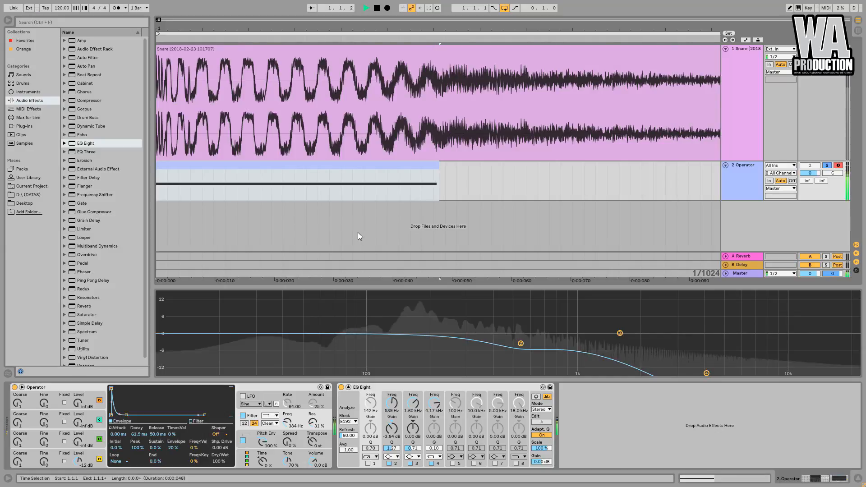
# Step: Insert a Saturator between Operator and EQ Eight and set its drive to 8.00 dB during playback
pyautogui.press('-')
pyautogui.moveTo(252, 24); pyautogui.dragTo(252, 5)
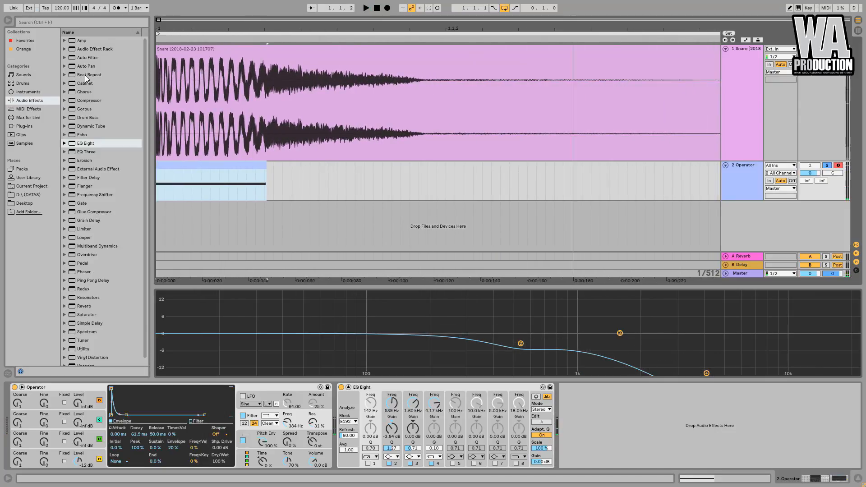
pyautogui.scroll(-1, 83, 235)
pyautogui.press('space')
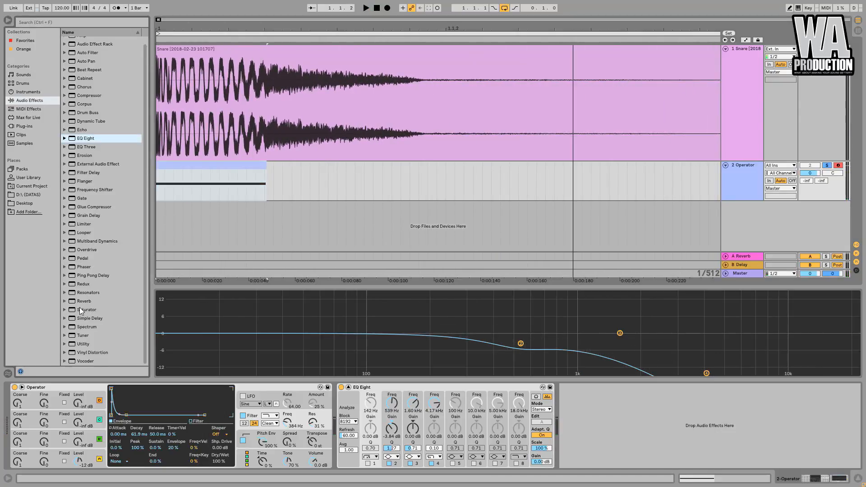
pyautogui.moveTo(81, 309); pyautogui.dragTo(327, 435)
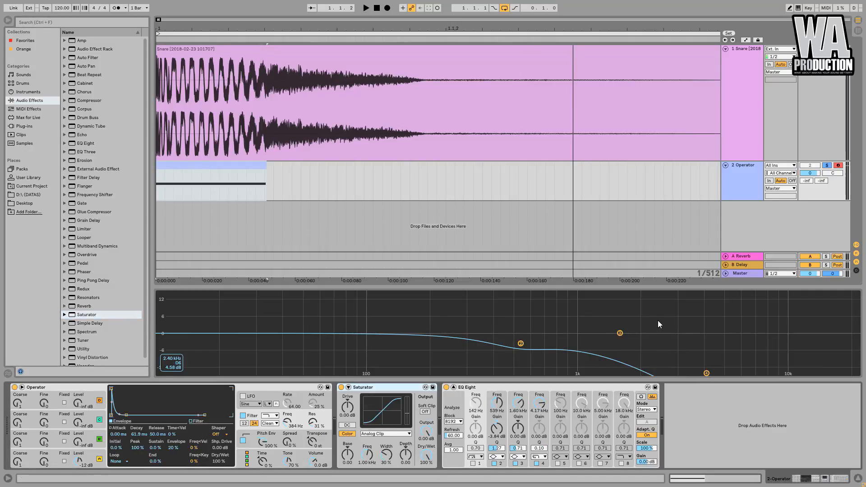
pyautogui.click(348, 407)
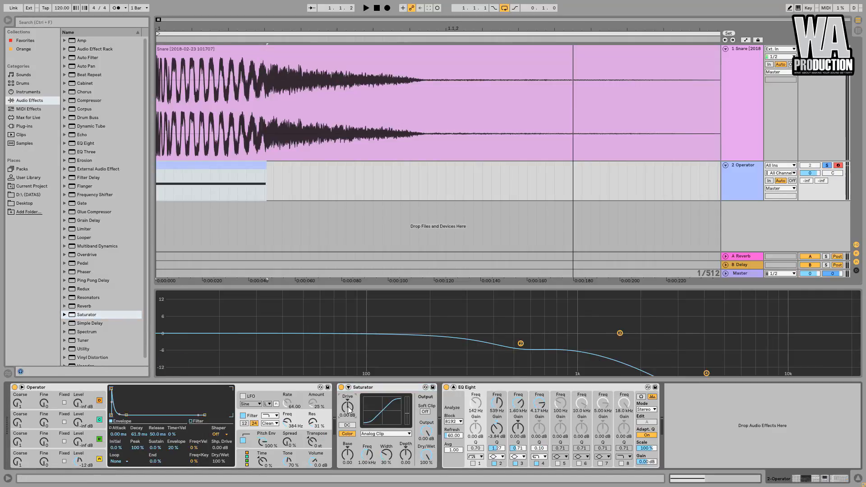
pyautogui.press('space')
pyautogui.moveTo(348, 407); pyautogui.dragTo(348, 398)
# Step: Set EQ band 2 to 584 Hz at -5.85 dB and compare the sound with band 1's low cut on and off
pyautogui.moveTo(521, 343); pyautogui.dragTo(527, 349)
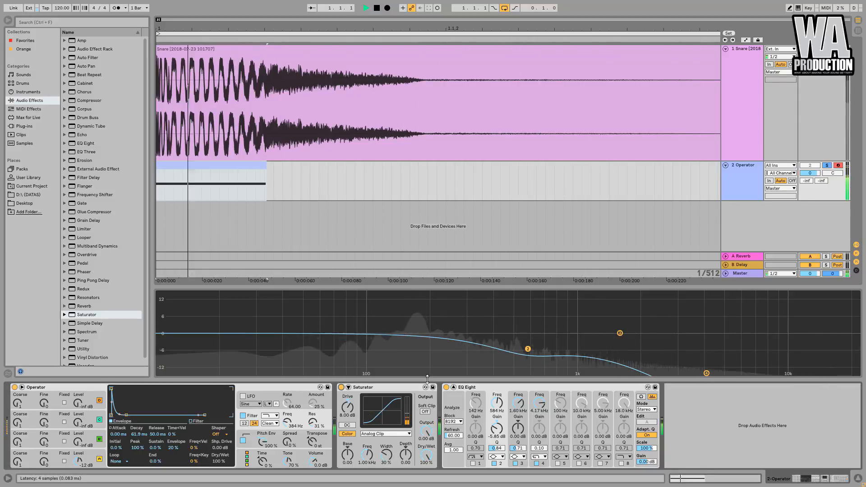
pyautogui.click(472, 463)
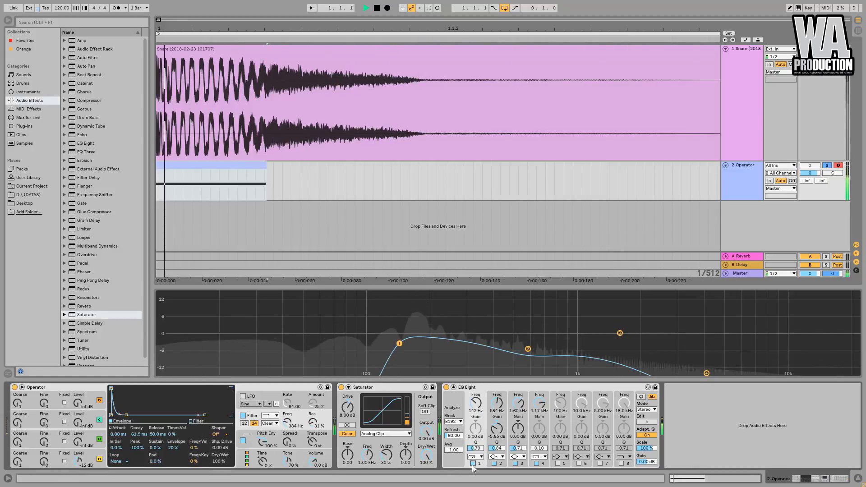
pyautogui.press('space')
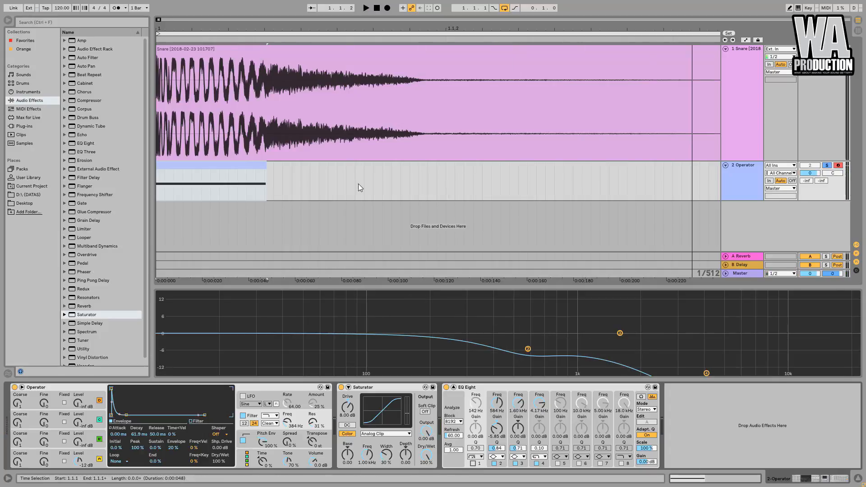
# Step: Unsolo and activate the Operator track and play it together with the snare track
pyautogui.click(826, 164)
pyautogui.click(752, 52)
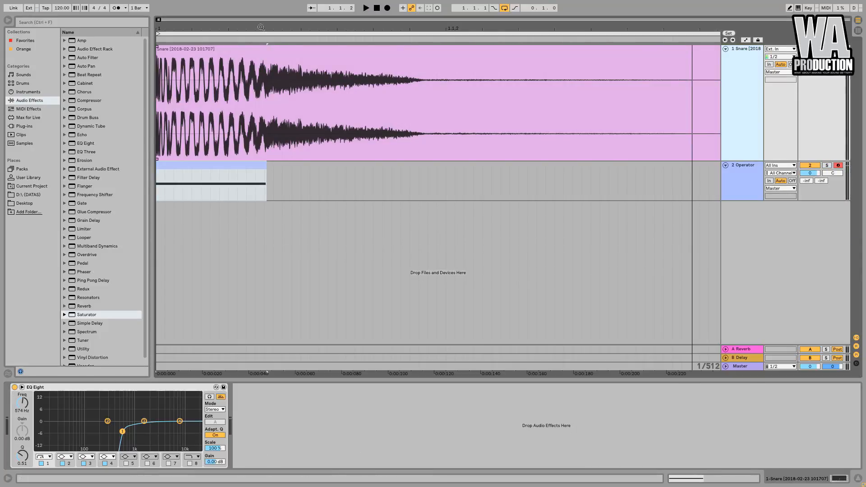
pyautogui.moveTo(262, 27); pyautogui.dragTo(258, 19)
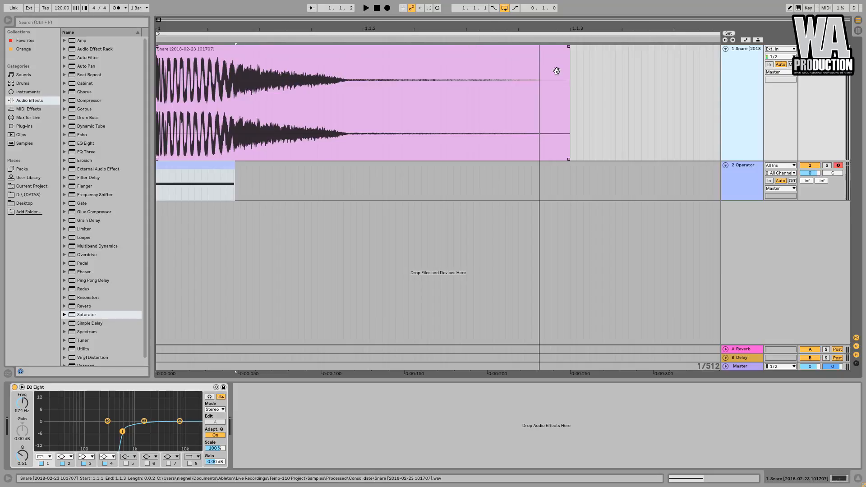
pyautogui.press('space')
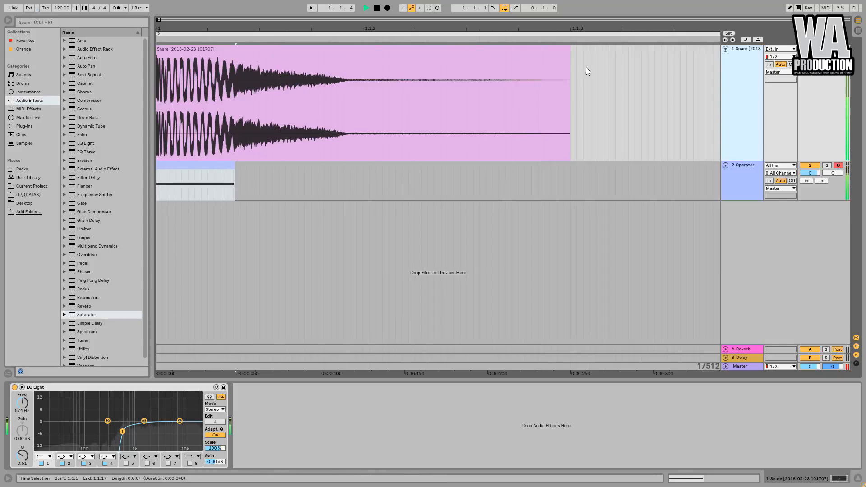
pyautogui.press('space')
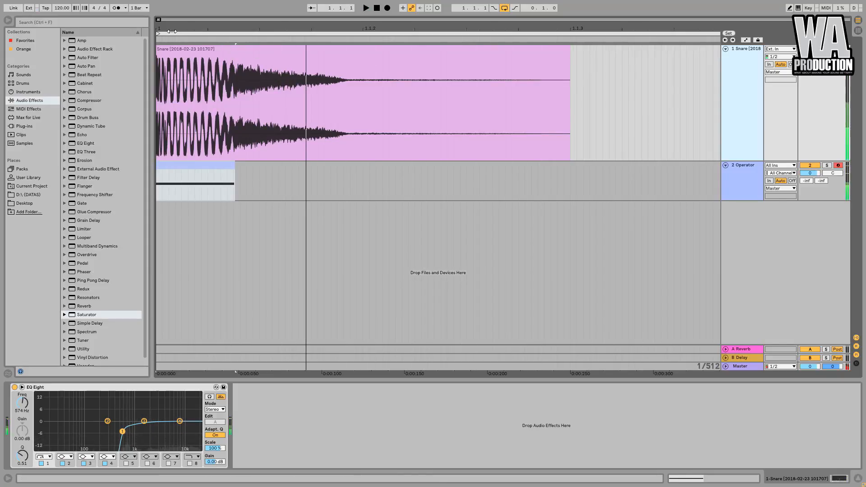
# Step: Shift the Operator clip to start about 2 ms in, just after the snare's transient, and play both tracks
pyautogui.moveTo(162, 30); pyautogui.dragTo(168, 157)
pyautogui.click(185, 168)
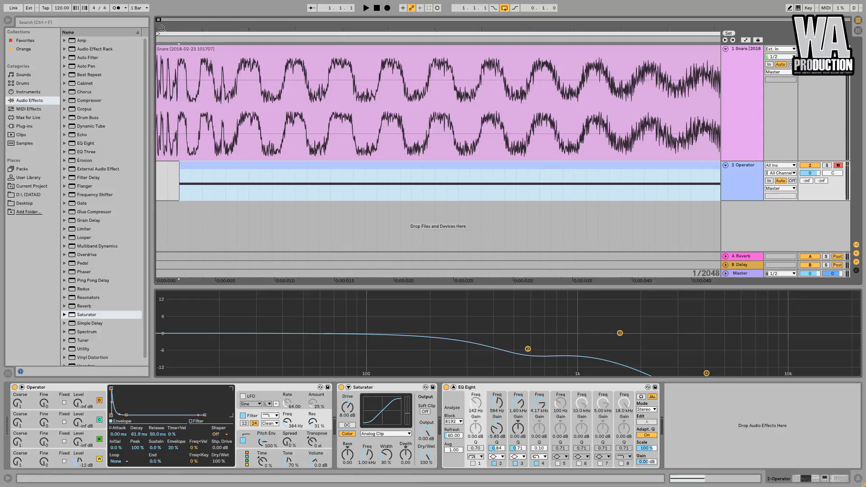
pyautogui.moveTo(163, 29); pyautogui.dragTo(168, 104)
pyautogui.moveTo(237, 165); pyautogui.dragTo(228, 170)
pyautogui.press('space')
pyautogui.moveTo(252, 29); pyautogui.dragTo(252, 4)
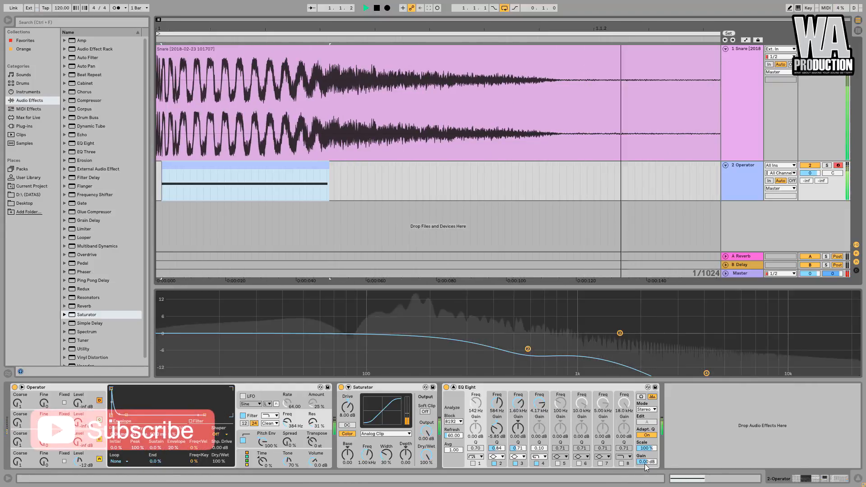
# Step: Set the EQ's output gain to 1.13 dB and Operator's filter cutoff to 425 Hz, transpose to +2 st and pitch envelope decay to 40.3 ms
pyautogui.moveTo(646, 461); pyautogui.dragTo(646, 458)
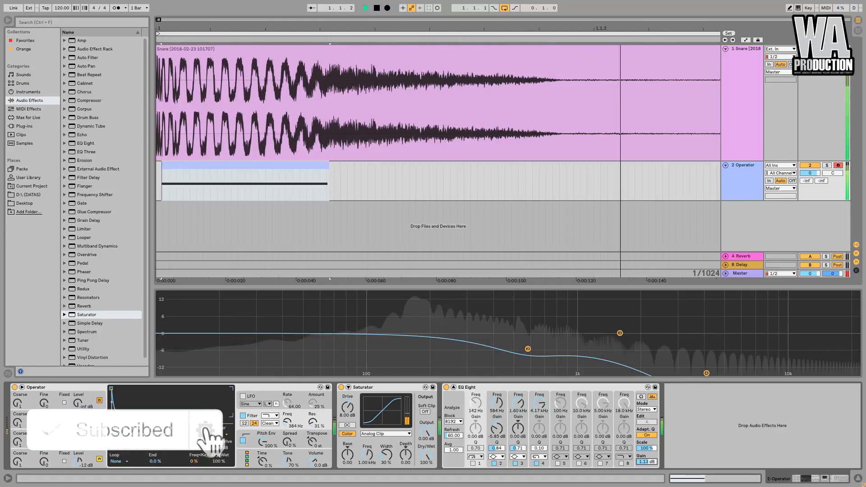
pyautogui.moveTo(290, 426); pyautogui.dragTo(312, 440)
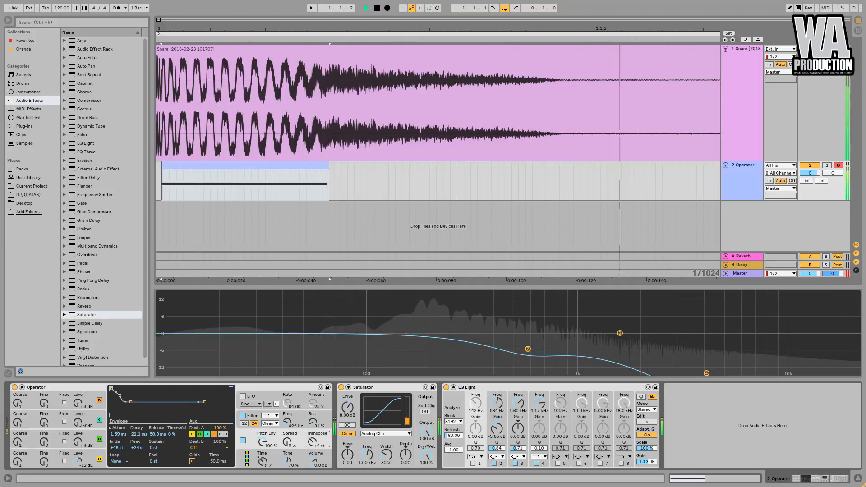
pyautogui.moveTo(139, 434); pyautogui.dragTo(139, 426)
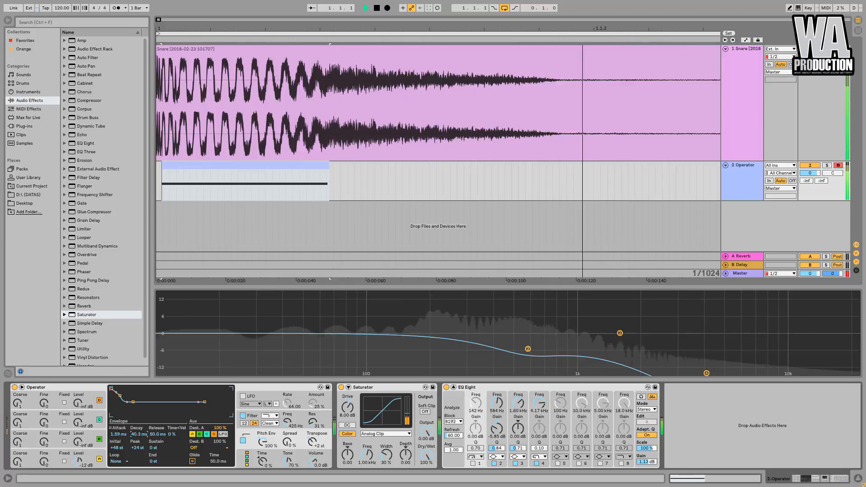
pyautogui.press('space')
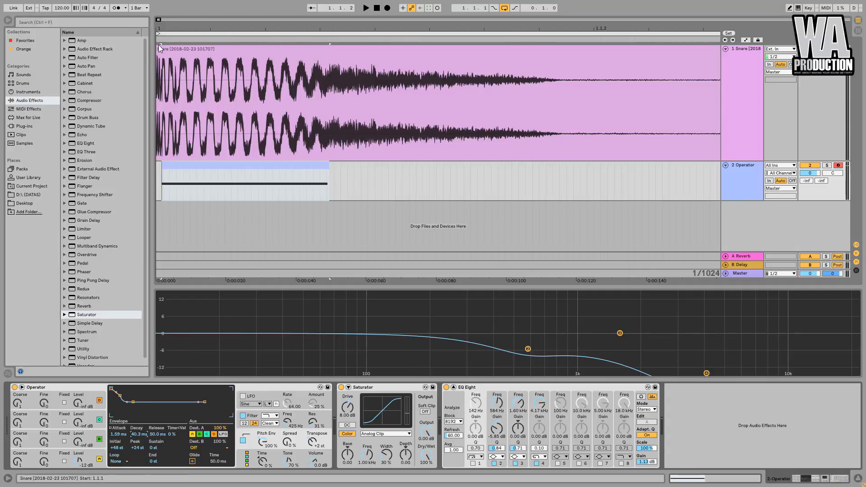
# Step: Play both tracks from the start, reset Operator's transpose to 0 st and raise the Saturator drive to 9.71 dB
pyautogui.moveTo(171, 28); pyautogui.dragTo(171, 63)
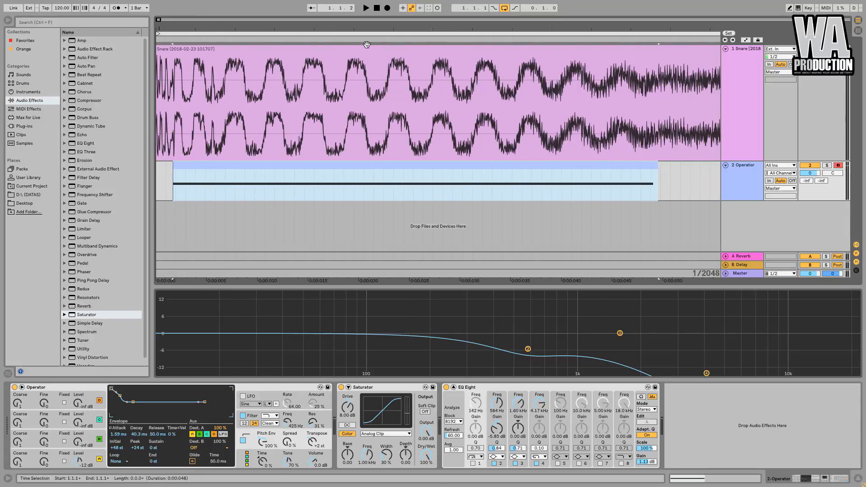
pyautogui.moveTo(366, 30); pyautogui.dragTo(366, 17)
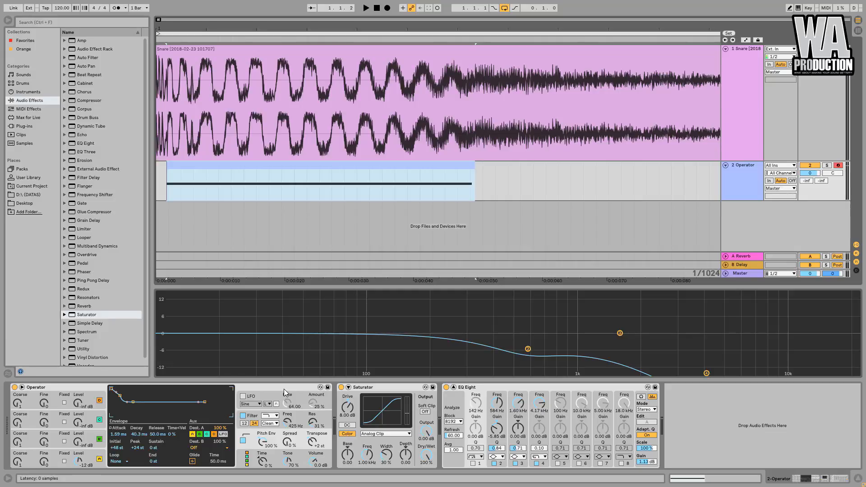
pyautogui.click(312, 442)
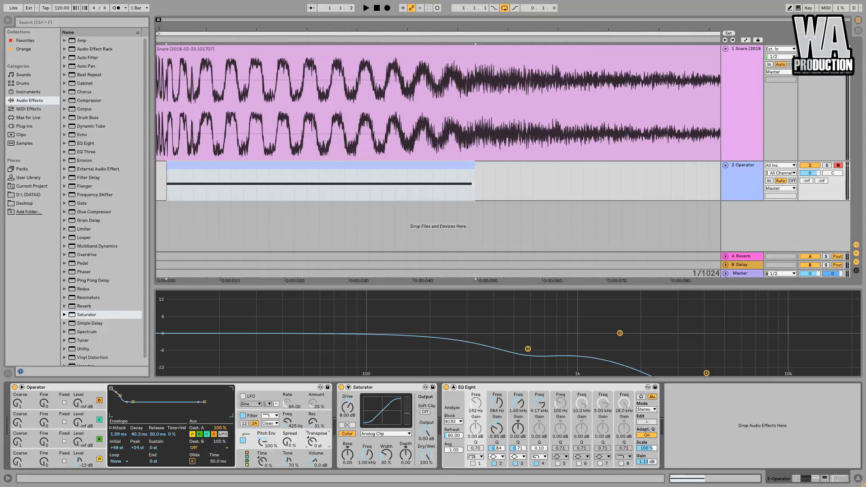
pyautogui.doubleClick(350, 162)
pyautogui.hotkey('shift', 'Tab')
pyautogui.click(158, 176)
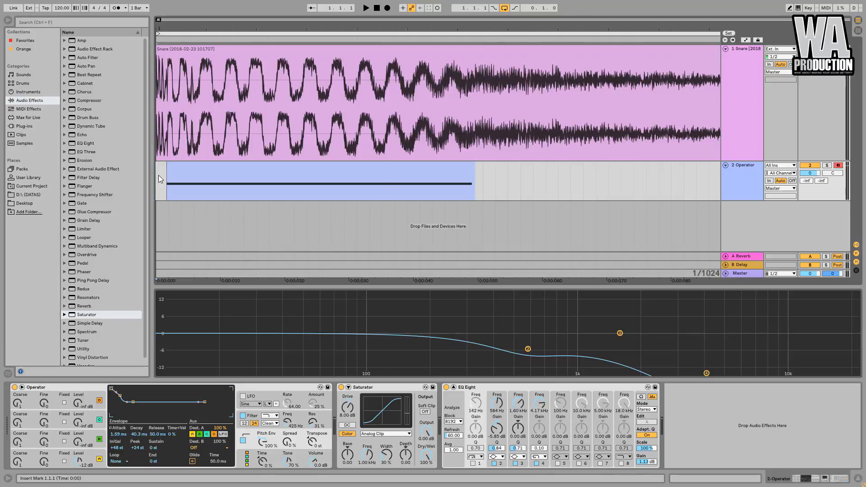
pyautogui.press('space')
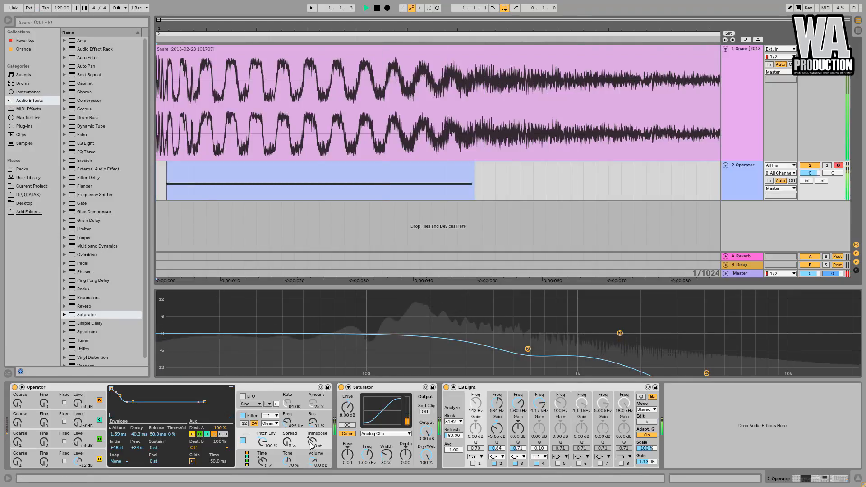
pyautogui.moveTo(312, 446); pyautogui.dragTo(311, 446)
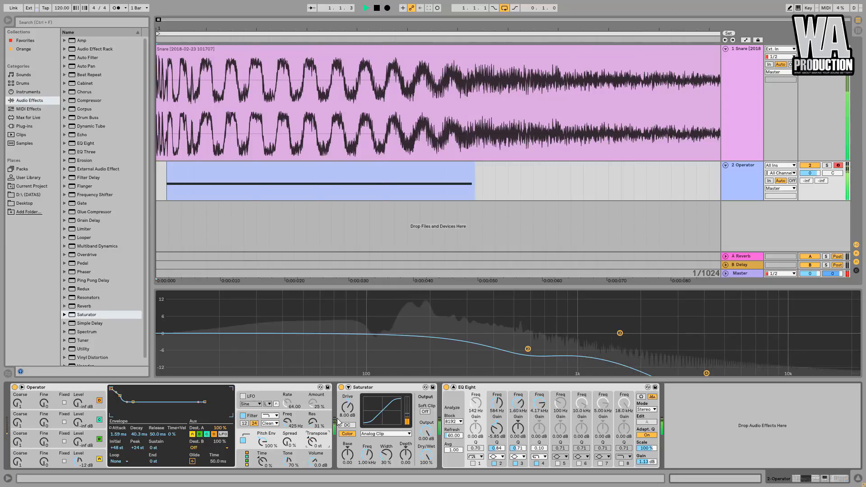
pyautogui.moveTo(347, 407); pyautogui.dragTo(347, 400)
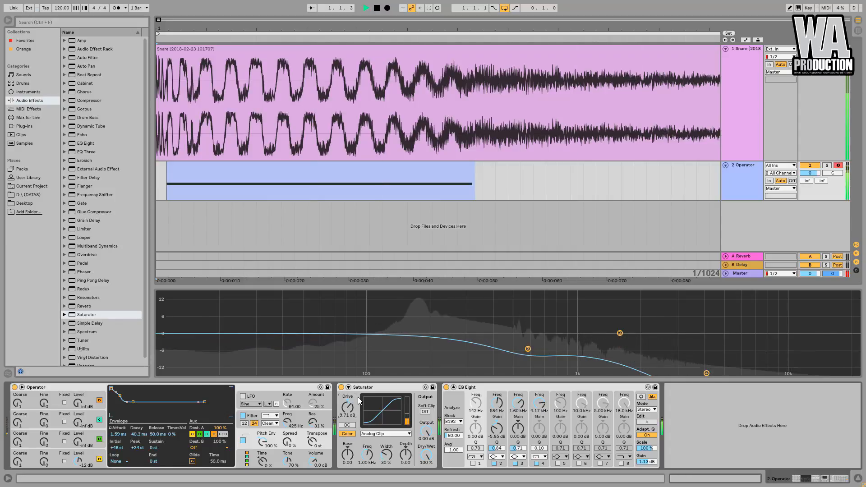
pyautogui.press('space')
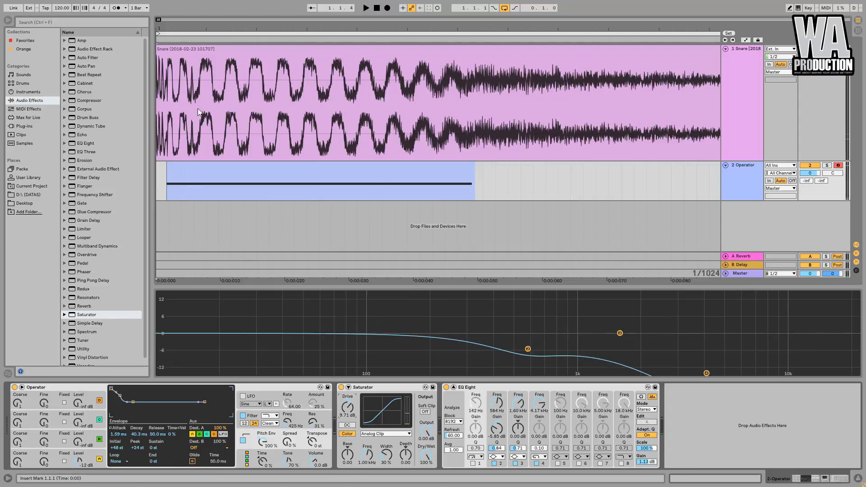
# Step: Insert the THREE BANDS SPLIT MBC audio effect rack between the Saturator and EQ Eight on the Operator track
pyautogui.click(65, 48)
pyautogui.scroll(-3, 112, 198)
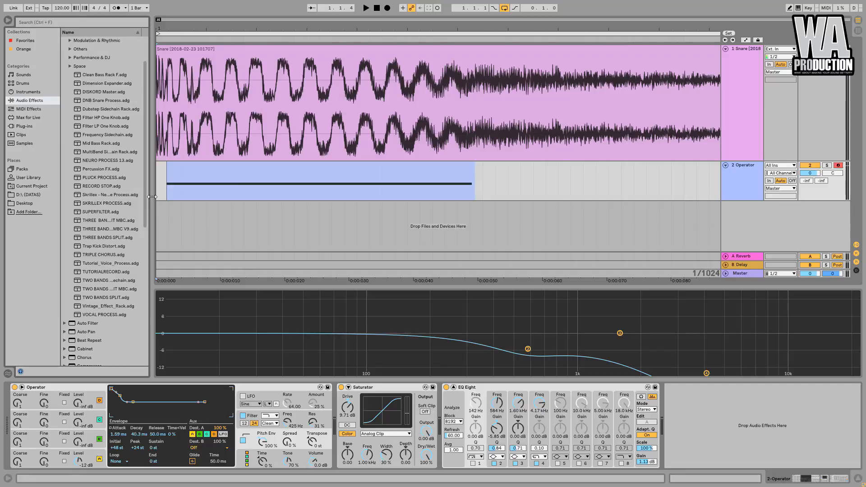
pyautogui.moveTo(152, 196); pyautogui.dragTo(194, 196)
pyautogui.scroll(-1, 142, 273)
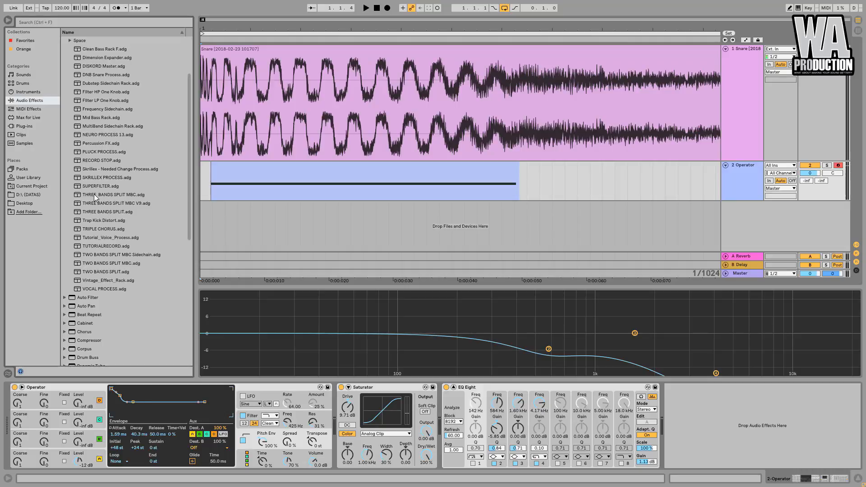
pyautogui.moveTo(94, 196); pyautogui.dragTo(486, 414)
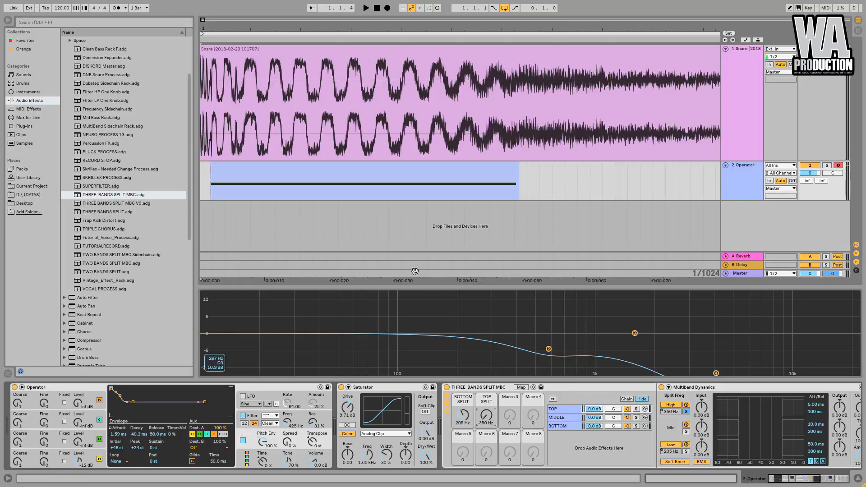
# Step: Add a Saturator with Soft Clip on after the Limiter in the rack's MIDDLE chain, deleting the duplicate Saturator
pyautogui.scroll(-5, 113, 239)
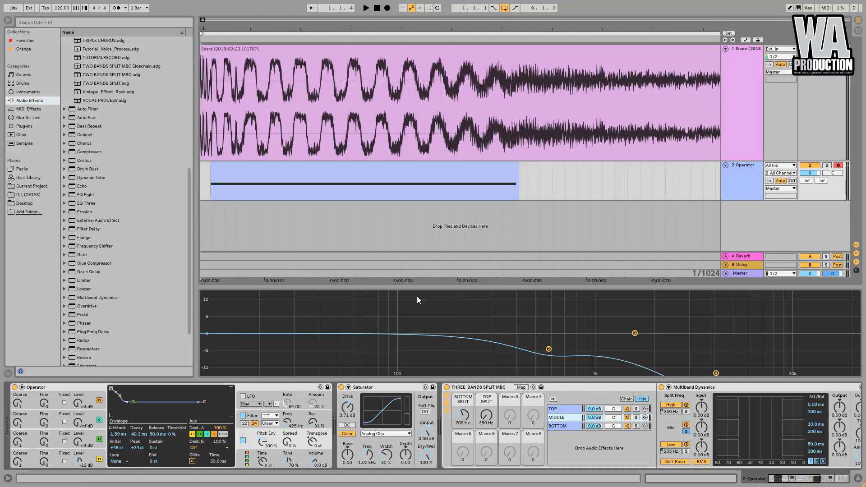
pyautogui.scroll(-3, 103, 252)
pyautogui.click(81, 310)
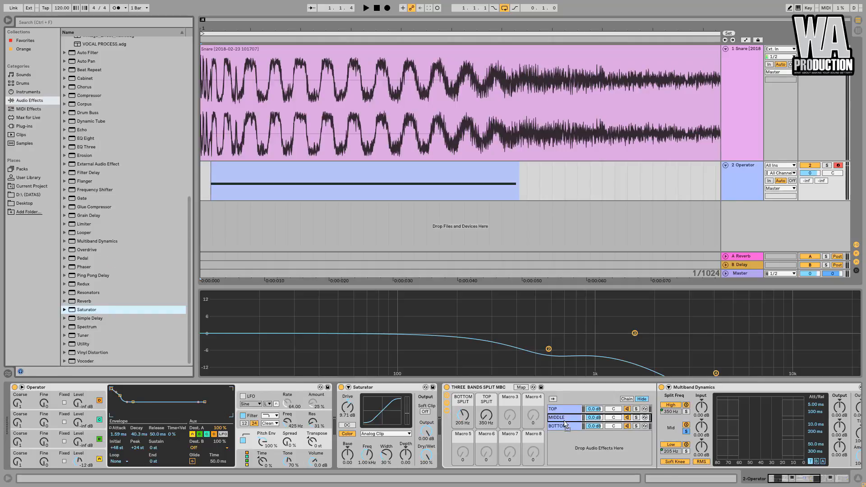
pyautogui.press('Return')
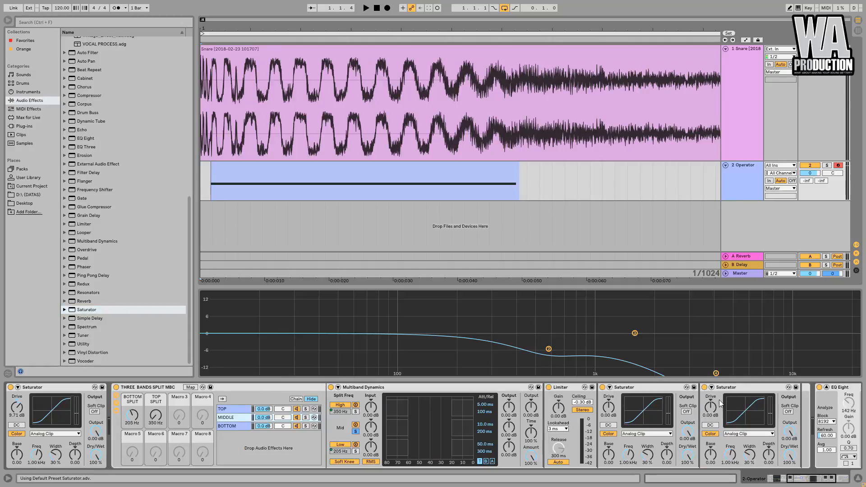
pyautogui.click(740, 388)
pyautogui.press('Delete')
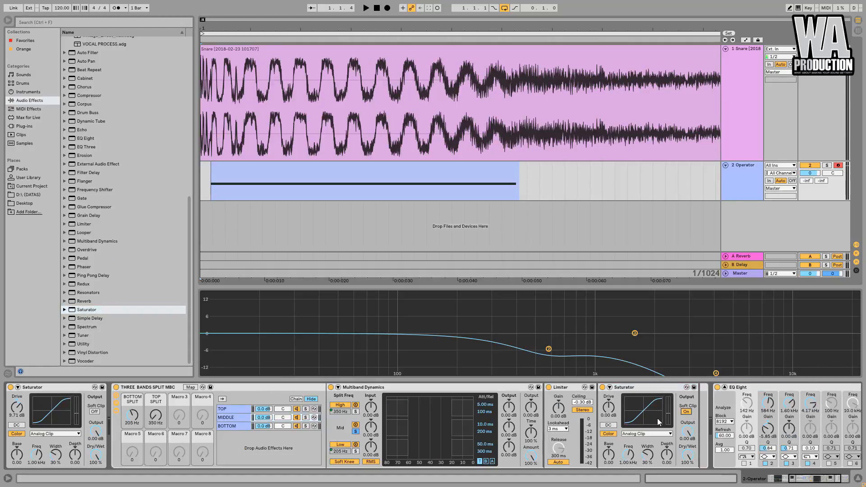
# Step: During playback, set the MIDDLE chain Saturator's drive to 8.57 dB and the rack's splits to 177 Hz for bottom and 1.28 kHz for top
pyautogui.press('space')
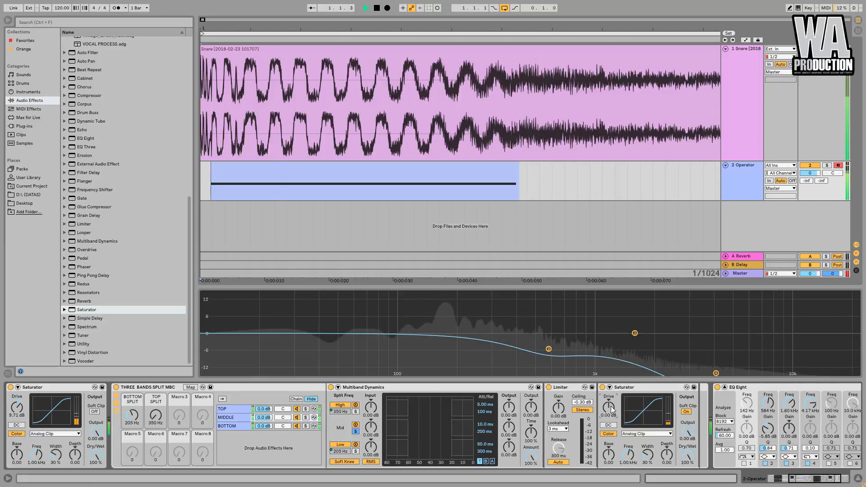
pyautogui.moveTo(612, 411); pyautogui.dragTo(612, 382)
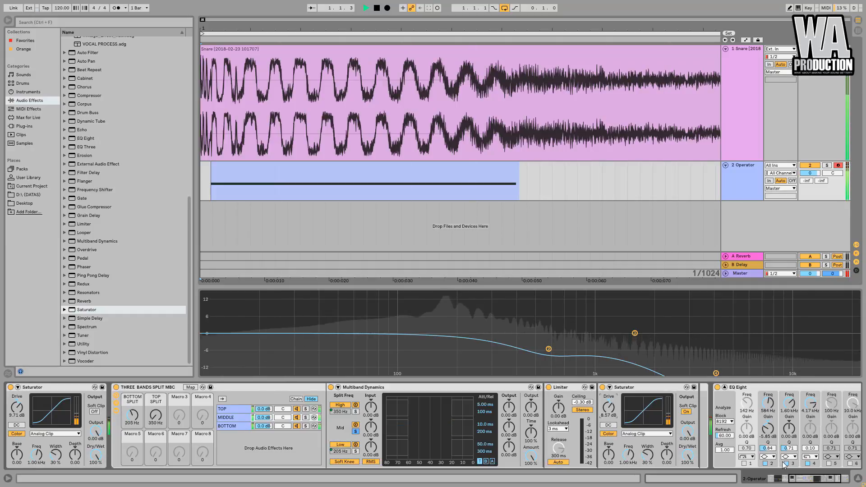
pyautogui.moveTo(815, 481); pyautogui.dragTo(806, 481)
pyautogui.moveTo(302, 415); pyautogui.dragTo(277, 423)
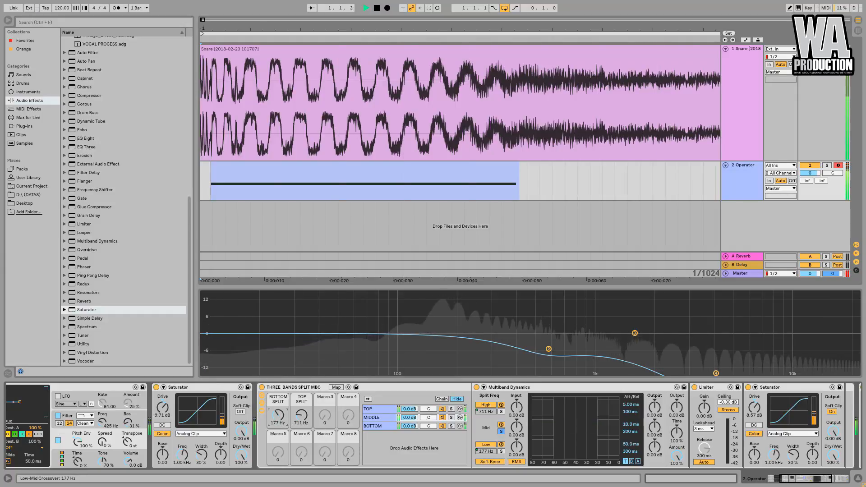
pyautogui.moveTo(281, 422); pyautogui.dragTo(302, 415)
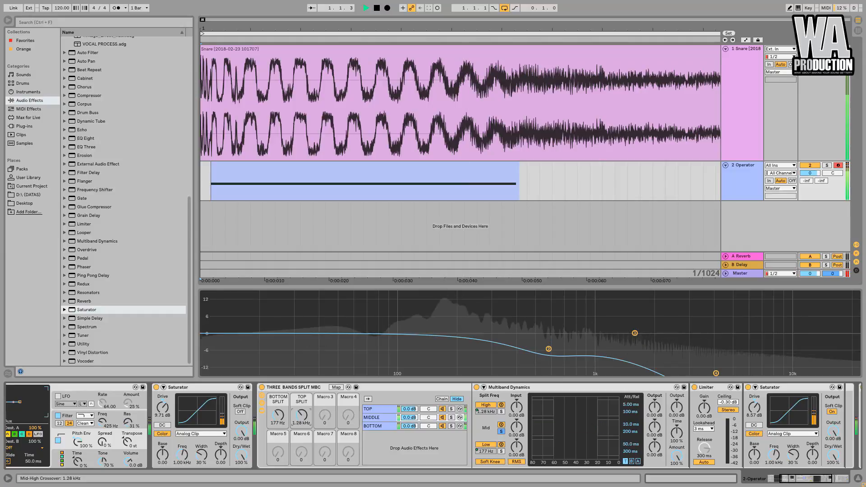
pyautogui.click(262, 387)
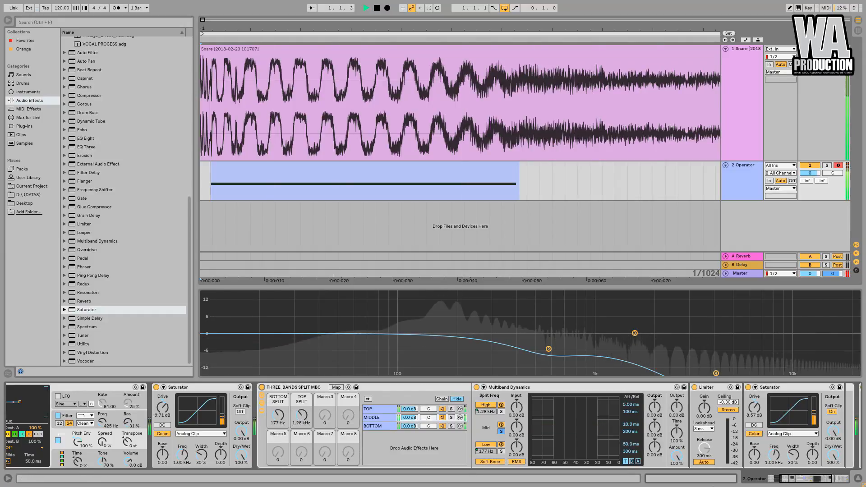
# Step: Add another Saturator with Soft Clip on after EQ Eight, and stop playback
pyautogui.moveTo(822, 475); pyautogui.dragTo(832, 483)
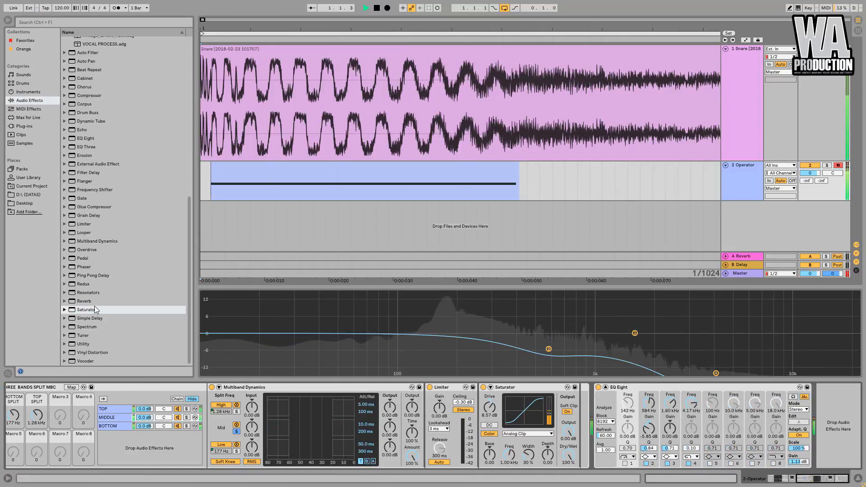
pyautogui.moveTo(94, 309); pyautogui.dragTo(785, 415)
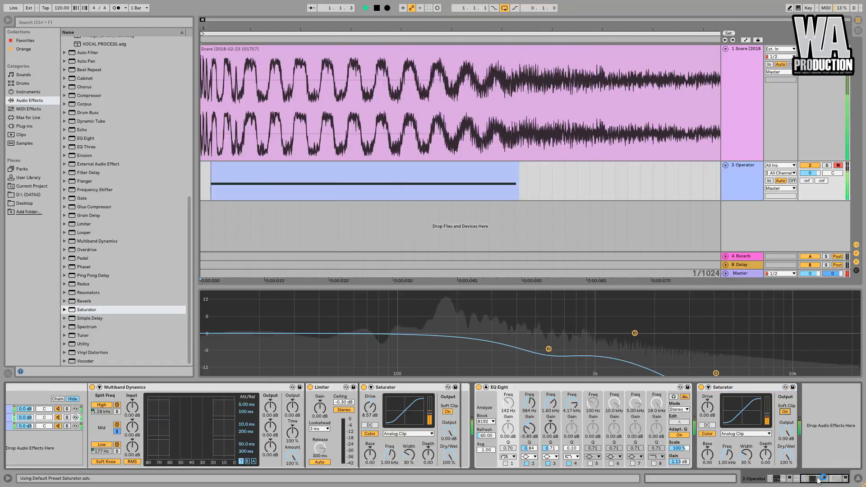
pyautogui.click(793, 481)
pyautogui.moveTo(794, 484); pyautogui.dragTo(773, 480)
pyautogui.press('space')
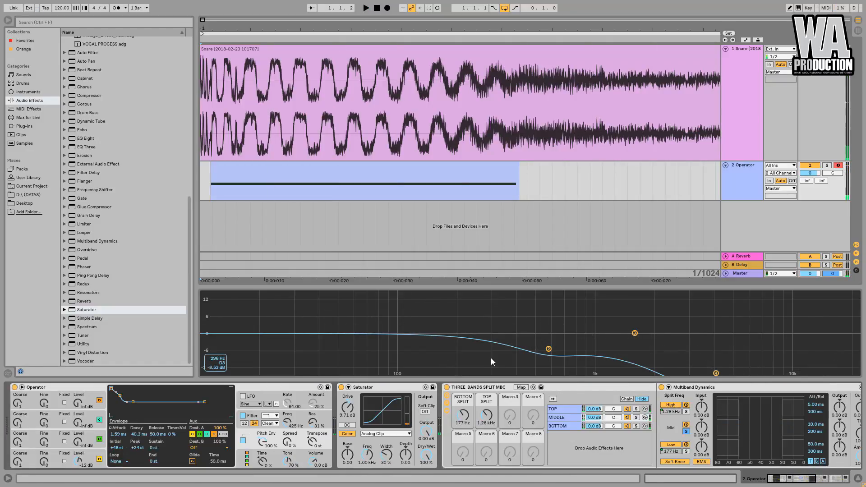
# Step: Collapse the Saturators, the three-band rack and EQ Eight in the Operator chain, and play both tracks
pyautogui.doubleClick(391, 387)
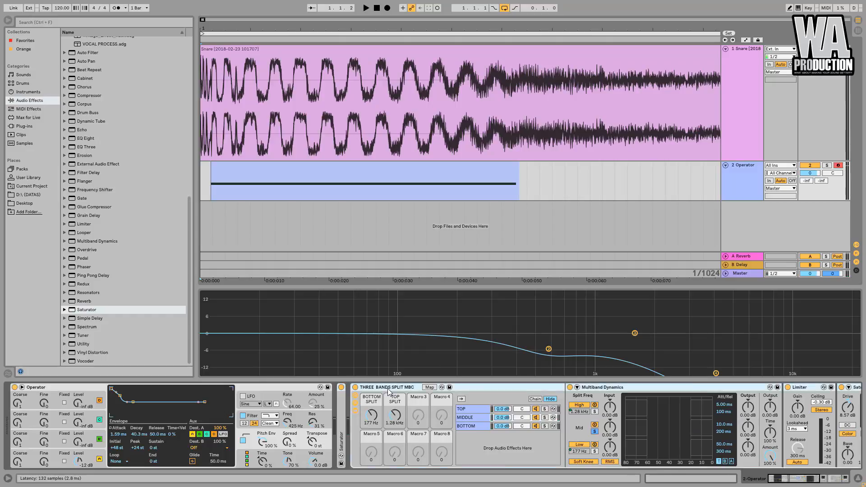
pyautogui.doubleClick(391, 387)
pyautogui.doubleClick(406, 387)
pyautogui.doubleClick(412, 388)
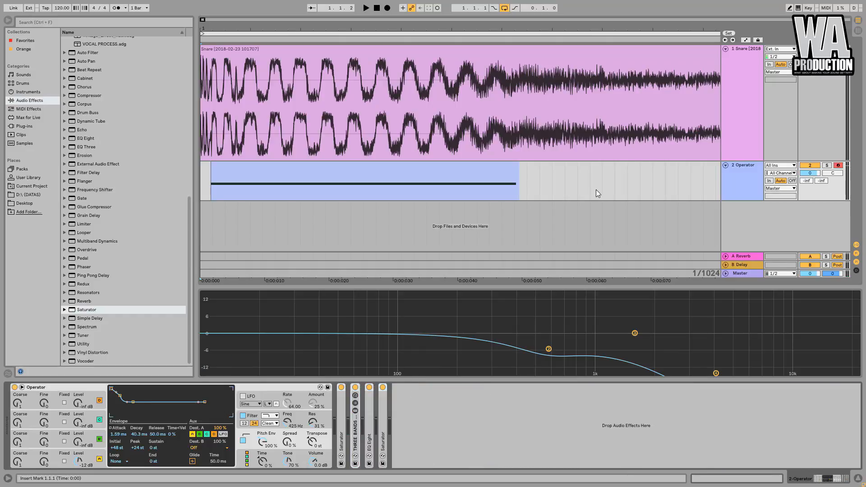
pyautogui.press('space')
pyautogui.moveTo(388, 34); pyautogui.dragTo(388, 26)
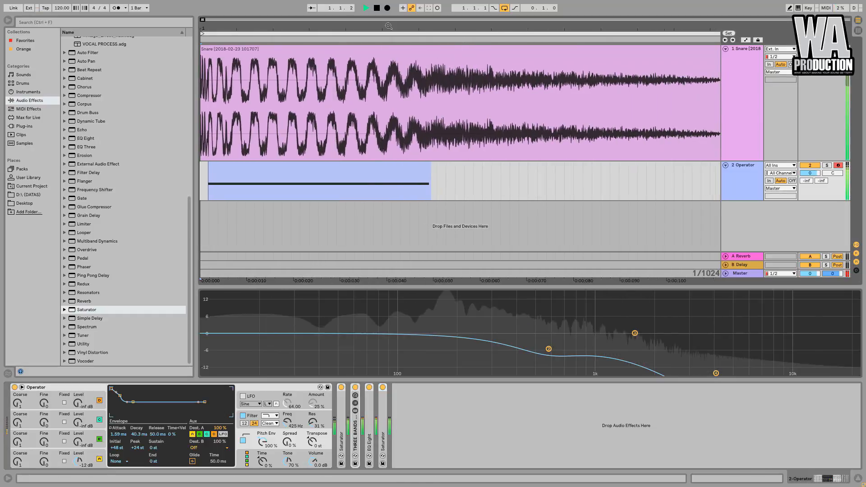
pyautogui.press('space')
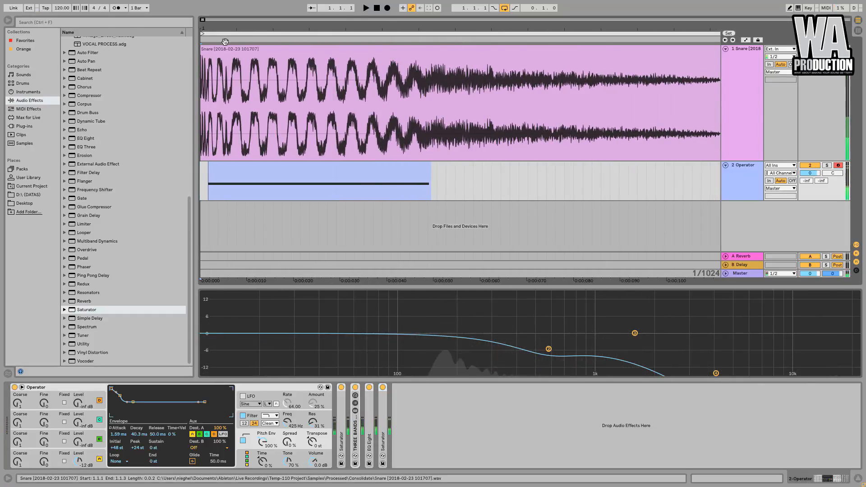
# Step: Add a Drum Buss between EQ Eight and the last Saturator, and turn that Saturator off
pyautogui.scroll(2, 122, 186)
pyautogui.scroll(1, 128, 184)
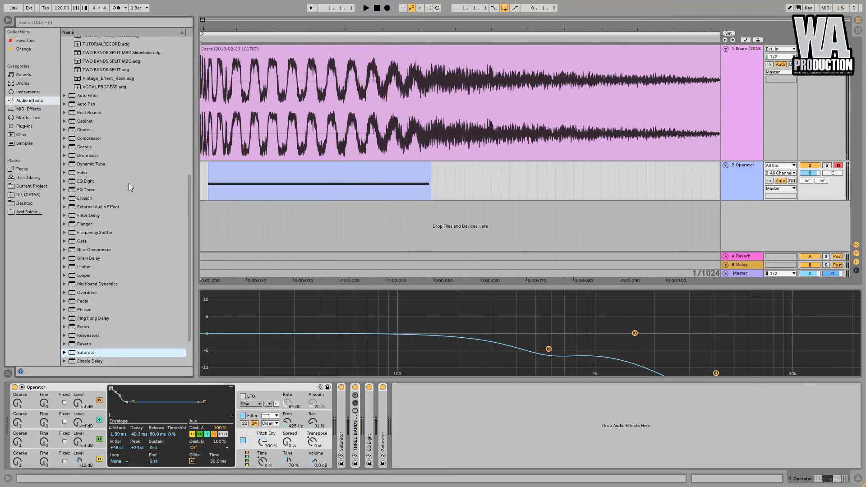
pyautogui.moveTo(77, 155); pyautogui.dragTo(446, 425)
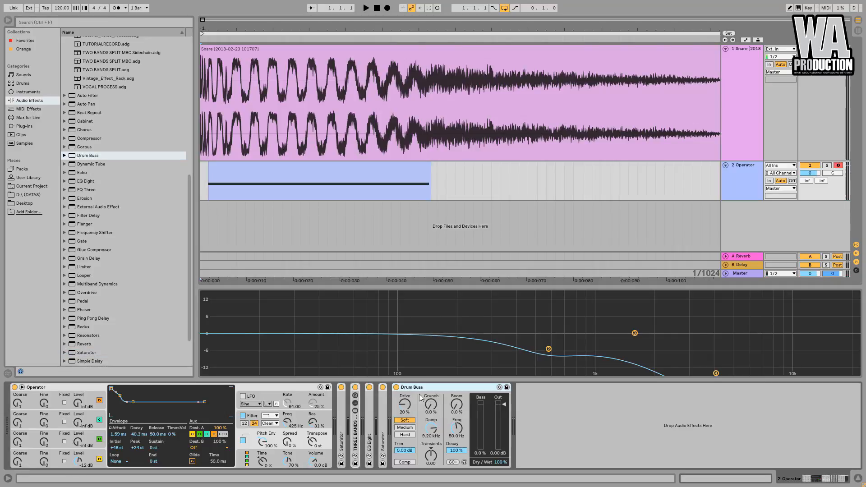
pyautogui.moveTo(385, 410); pyautogui.dragTo(523, 399)
pyautogui.click(506, 387)
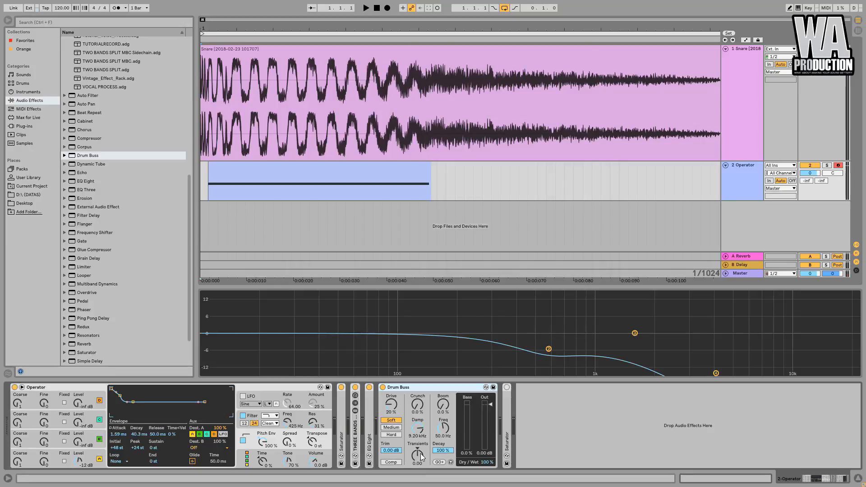
# Step: During playback, move Drum Buss in front of EQ Eight and set its Transients to 0.38
pyautogui.press('space')
pyautogui.moveTo(420, 453); pyautogui.dragTo(420, 442)
pyautogui.moveTo(428, 389); pyautogui.dragTo(368, 400)
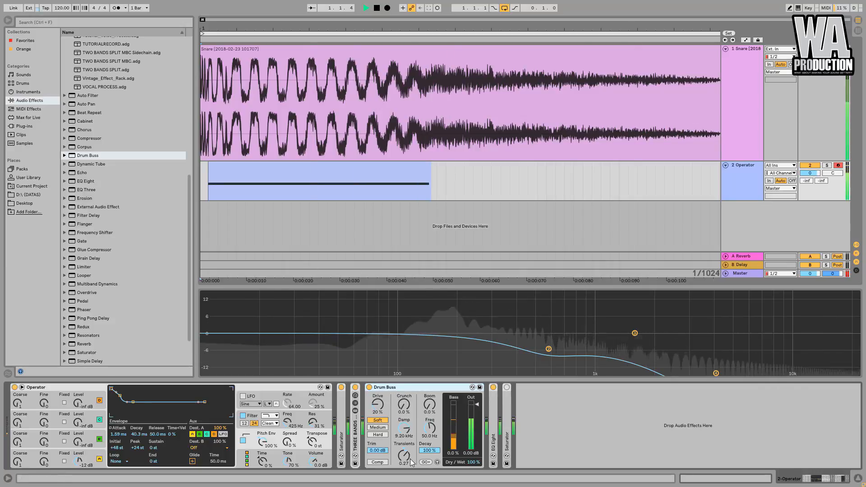
pyautogui.moveTo(404, 456); pyautogui.dragTo(404, 450)
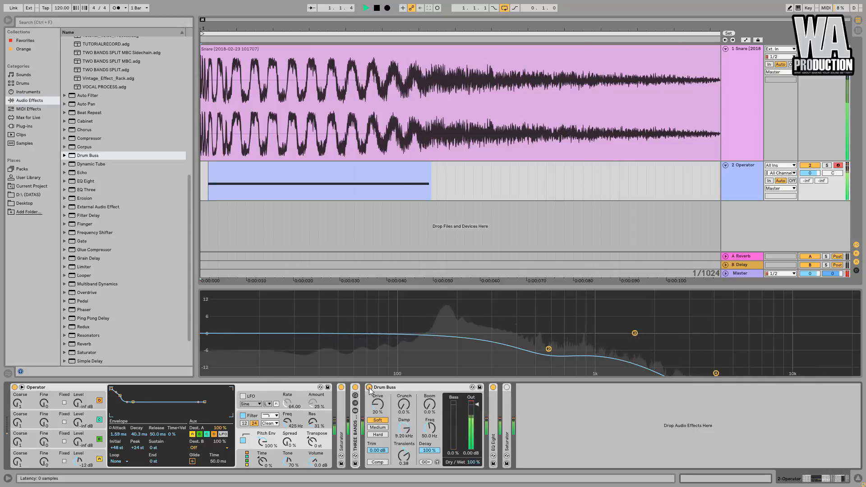
# Step: Expand EQ Eight and set band 2 to -7.54 dB, band 3 to 1.20 kHz at -1.78 dB, and the band 4 low-pass to 12.5 kHz
pyautogui.doubleClick(492, 418)
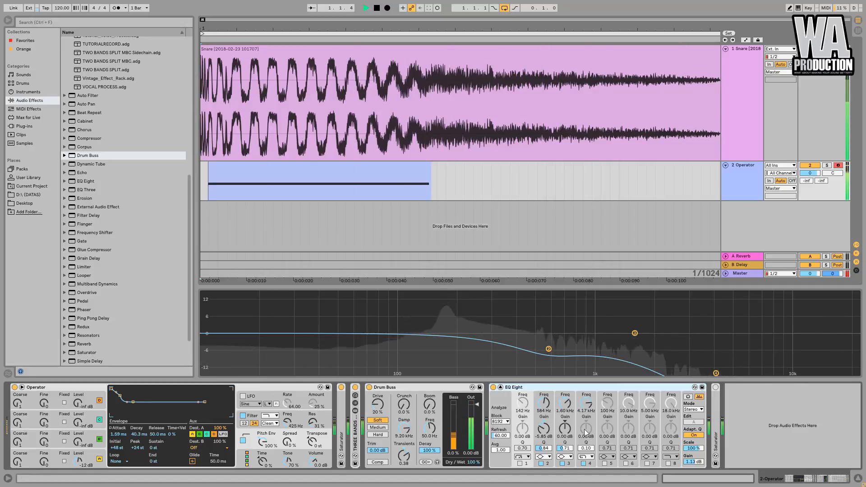
pyautogui.moveTo(549, 348); pyautogui.dragTo(549, 353)
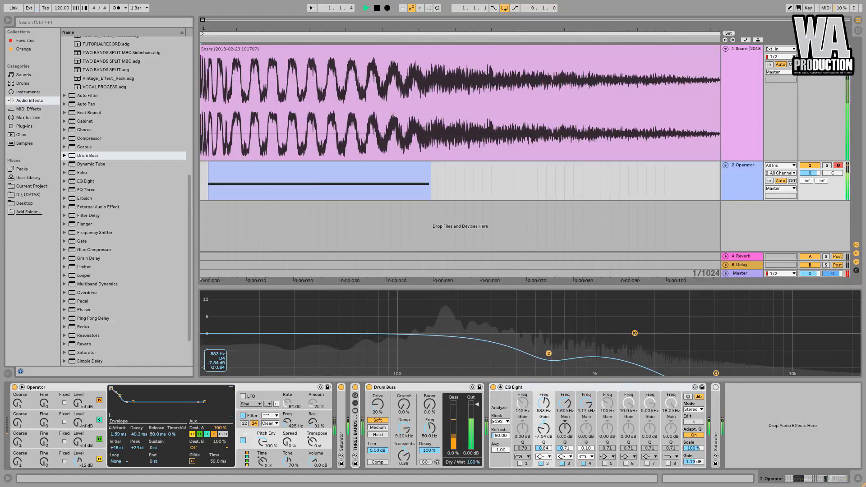
pyautogui.moveTo(635, 333); pyautogui.dragTo(610, 338)
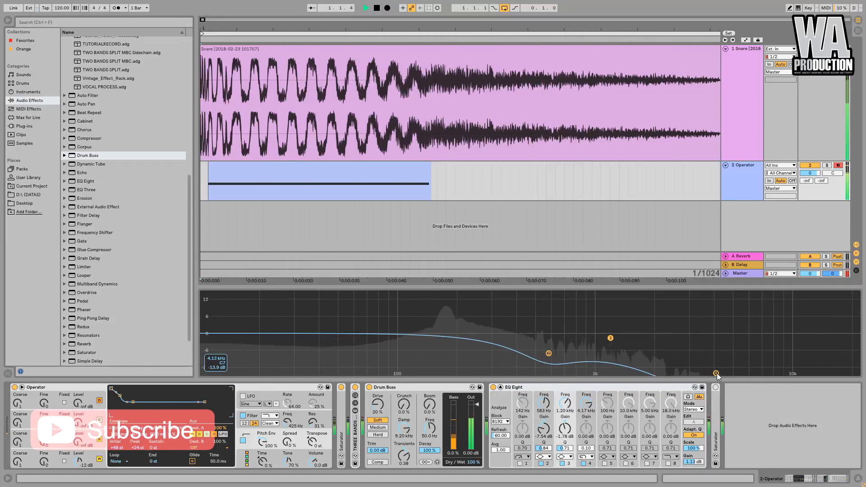
pyautogui.moveTo(716, 373); pyautogui.dragTo(800, 353)
pyautogui.press('space')
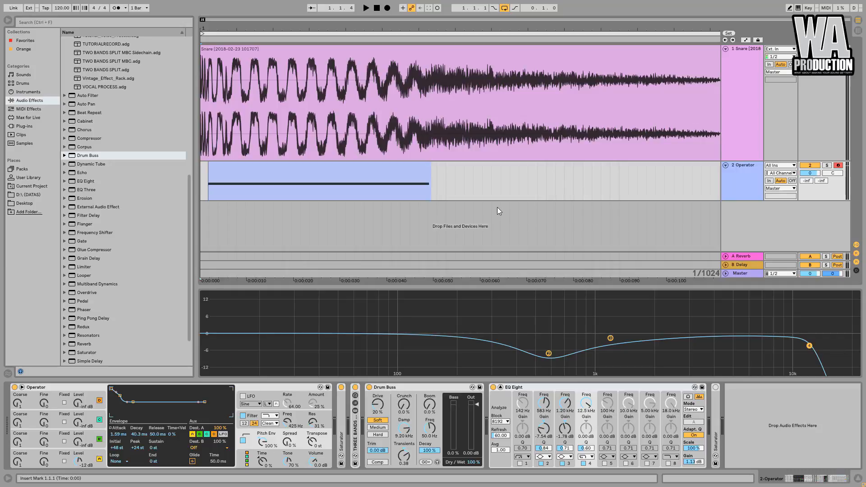
# Step: Play the snare and Operator tracks together again, and narrow the browser to widen the arrangement
pyautogui.press('space')
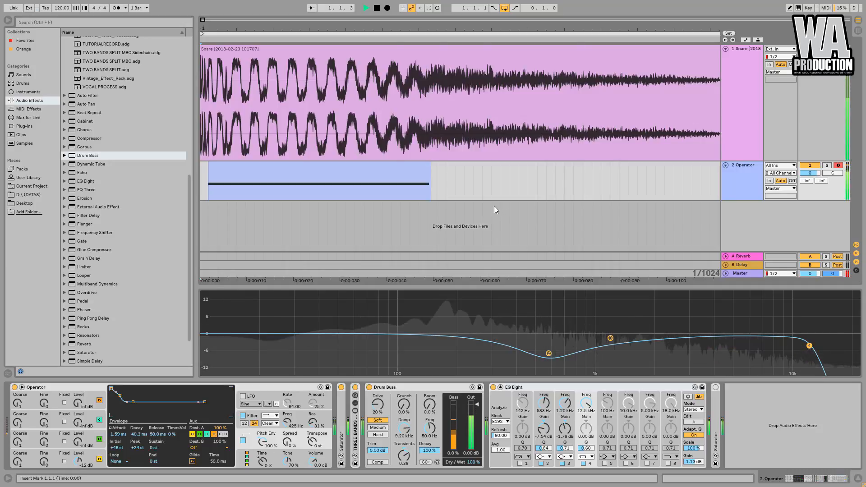
pyautogui.press('space')
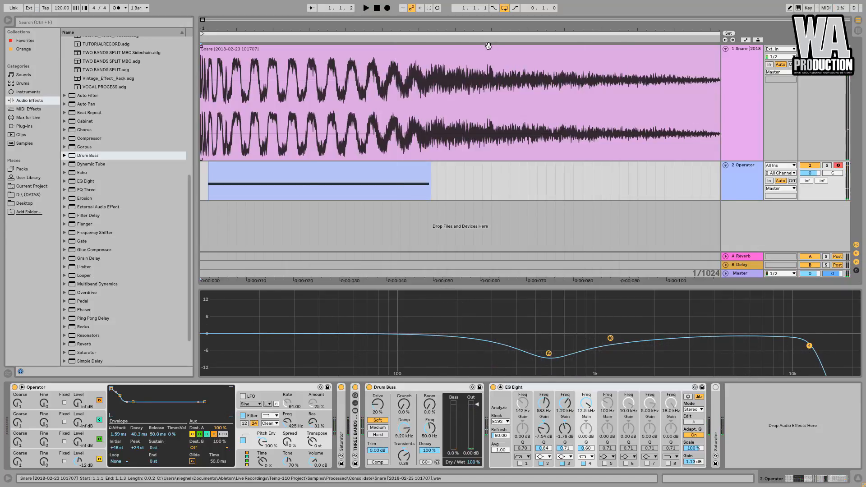
pyautogui.moveTo(469, 27); pyautogui.dragTo(468, 20)
pyautogui.moveTo(194, 122); pyautogui.dragTo(162, 121)
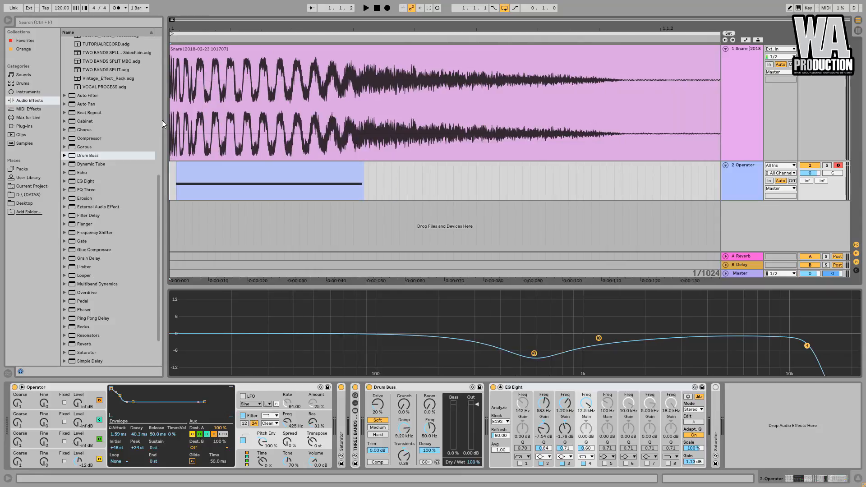